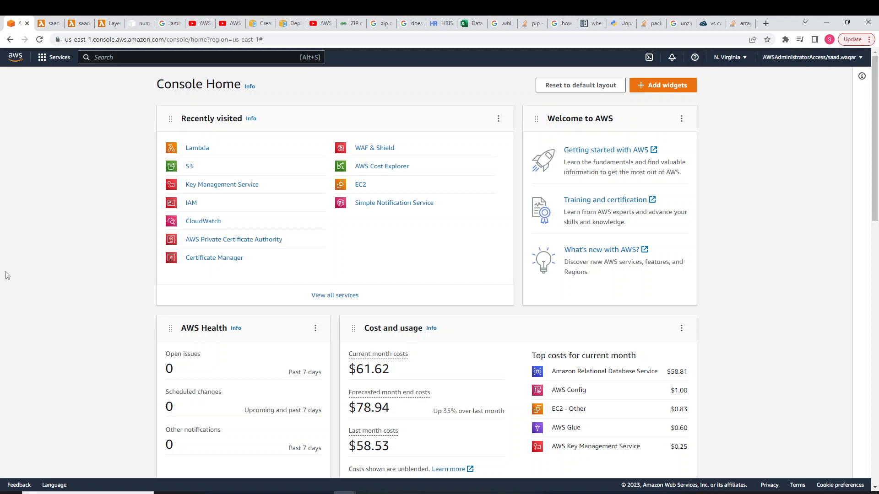
Open the saad-py-layer-2 Lambda function, review its numpy code and run its test event.
{"action": "left_click", "coordinate": [42, 20]}
{"action": "scroll", "coordinate": [147, 213], "scroll_direction": "down", "scroll_amount": 5}
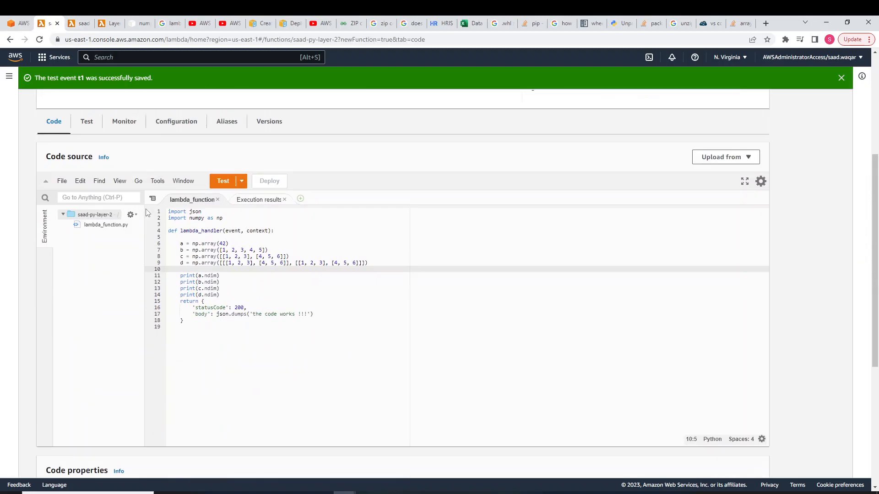
{"action": "scroll", "coordinate": [147, 212], "scroll_direction": "down", "scroll_amount": 4}
{"action": "scroll", "coordinate": [142, 220], "scroll_direction": "up", "scroll_amount": 6}
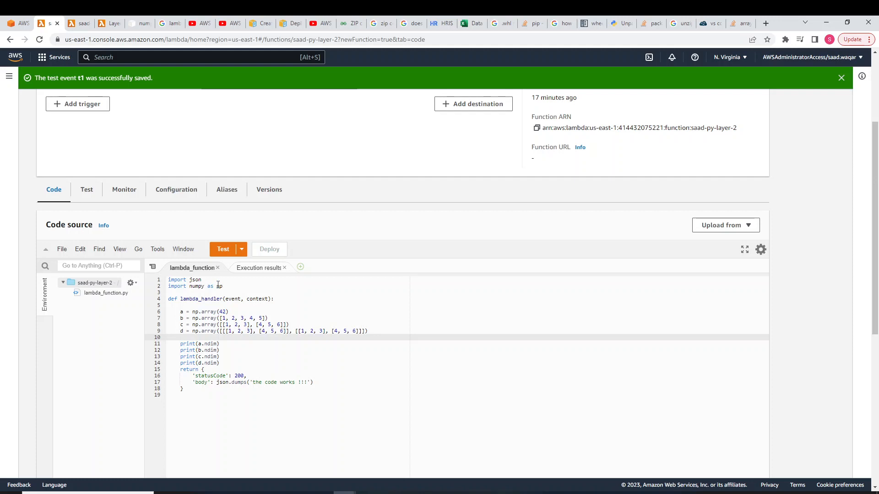
{"action": "scroll", "coordinate": [227, 206], "scroll_direction": "down", "scroll_amount": 2}
{"action": "left_click", "coordinate": [229, 157]}
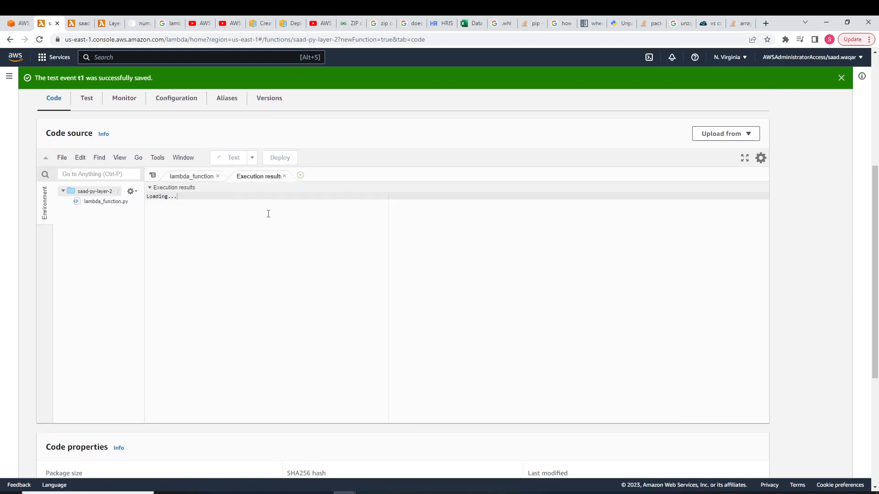
{"action": "scroll", "coordinate": [231, 259], "scroll_direction": "down", "scroll_amount": 2}
{"action": "scroll", "coordinate": [211, 238], "scroll_direction": "up", "scroll_amount": 1}
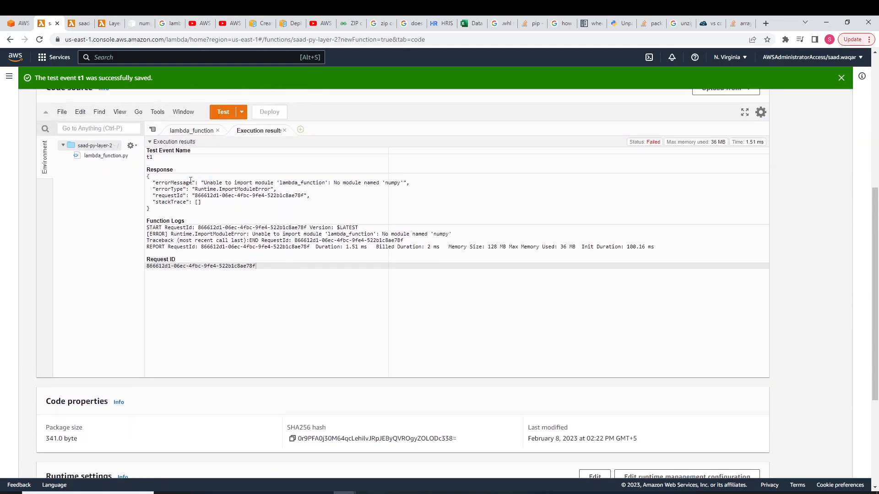
Examine the error message in the test response, close the execution results and check the function's layers in the overview.
{"action": "left_click_drag", "start_coordinate": [195, 183], "coordinate": [408, 183]}
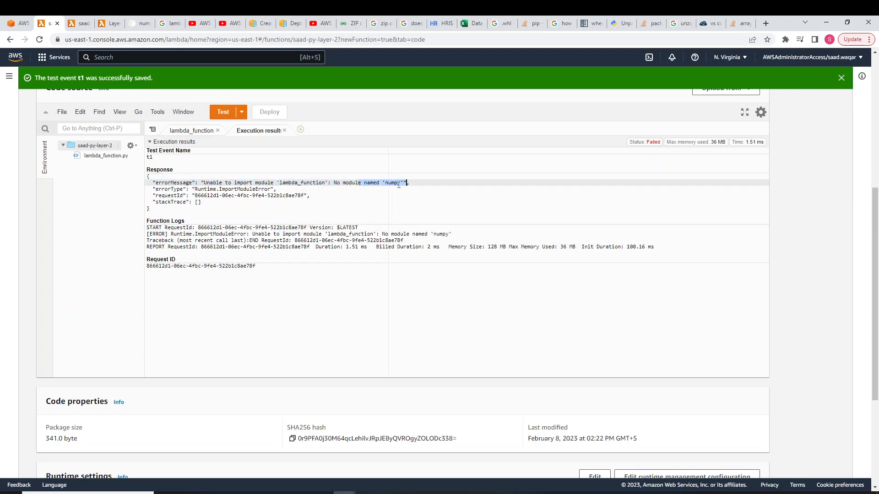
{"action": "left_click", "coordinate": [199, 130]}
{"action": "left_click", "coordinate": [284, 131]}
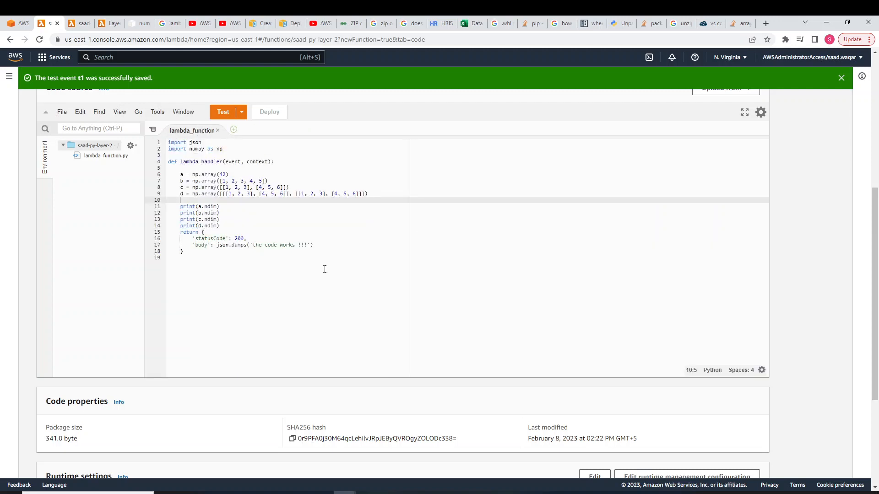
{"action": "scroll", "coordinate": [263, 271], "scroll_direction": "up", "scroll_amount": 5}
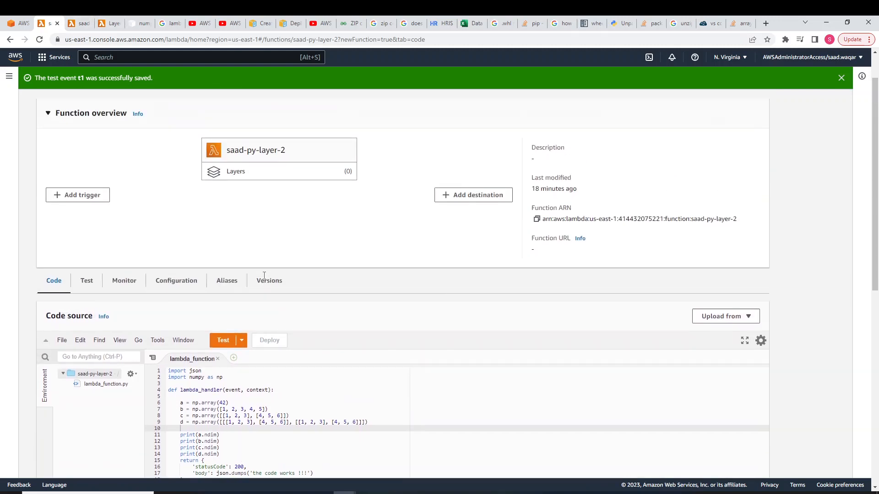
{"action": "scroll", "coordinate": [264, 274], "scroll_direction": "up", "scroll_amount": 1}
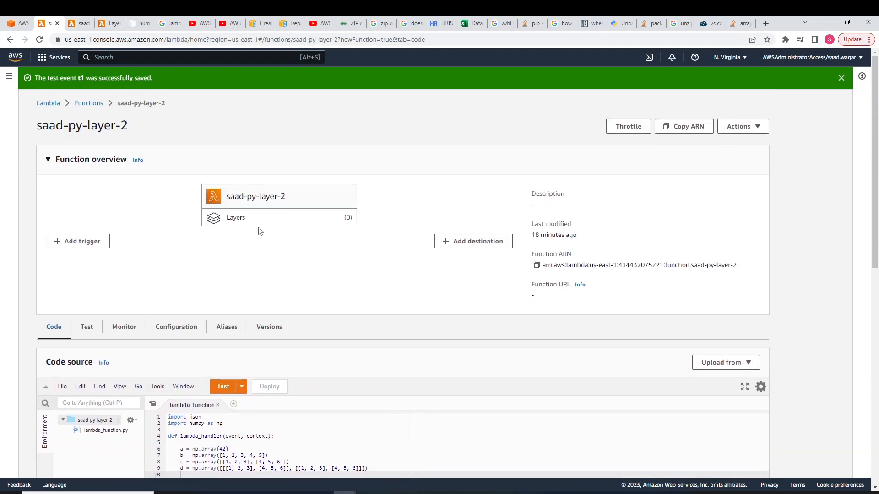
Open the saad-py-layers function, check its code and attached layers, and run its test event.
{"action": "left_click", "coordinate": [77, 20]}
{"action": "scroll", "coordinate": [235, 300], "scroll_direction": "up", "scroll_amount": 5}
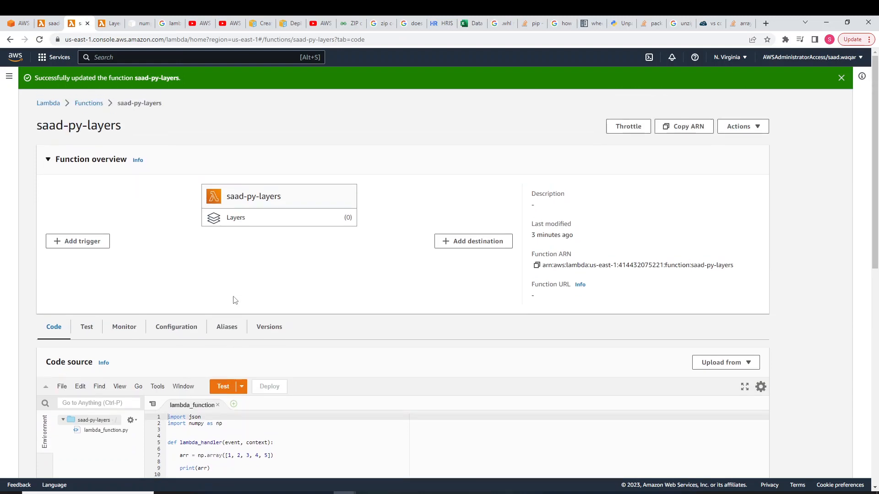
{"action": "scroll", "coordinate": [235, 299], "scroll_direction": "down", "scroll_amount": 3}
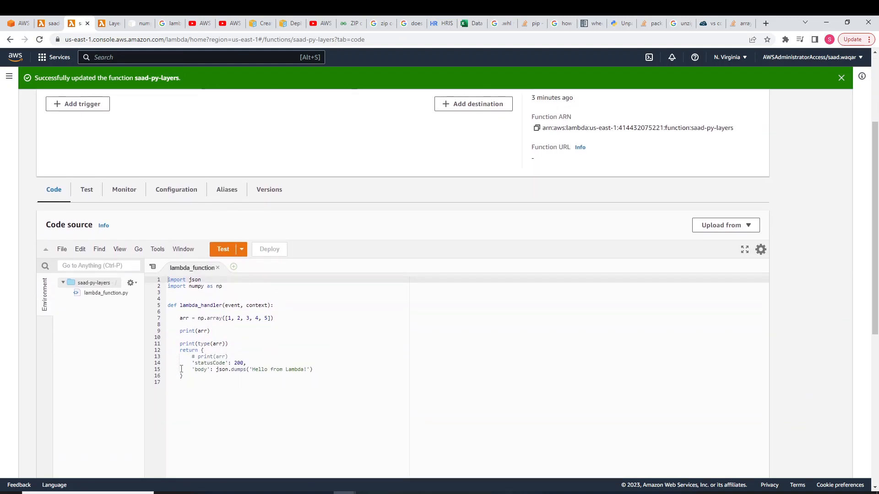
{"action": "scroll", "coordinate": [181, 369], "scroll_direction": "up", "scroll_amount": 3}
{"action": "scroll", "coordinate": [181, 369], "scroll_direction": "down", "scroll_amount": 3}
{"action": "left_click", "coordinate": [223, 249]}
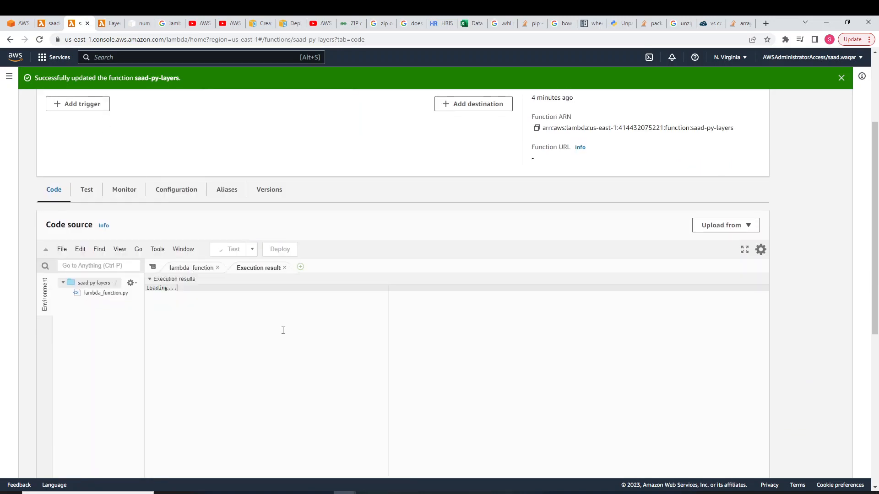
{"action": "scroll", "coordinate": [282, 331], "scroll_direction": "down", "scroll_amount": 7}
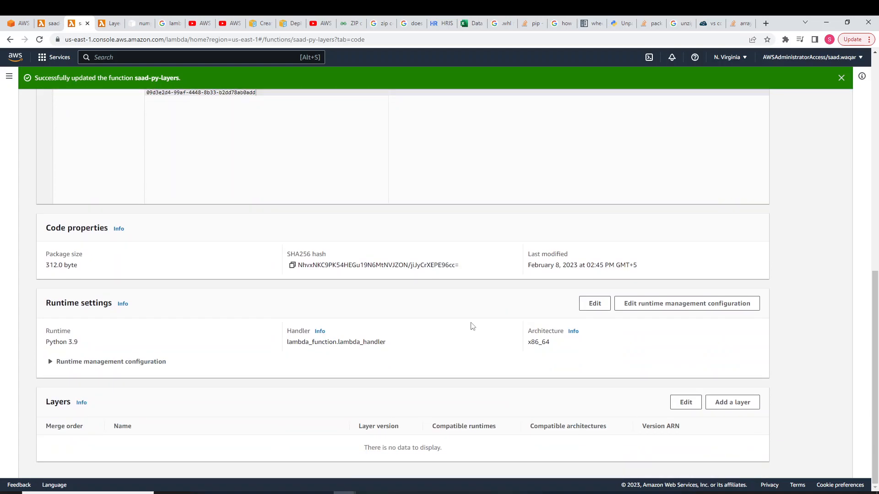
{"action": "scroll", "coordinate": [328, 436], "scroll_direction": "up", "scroll_amount": 7}
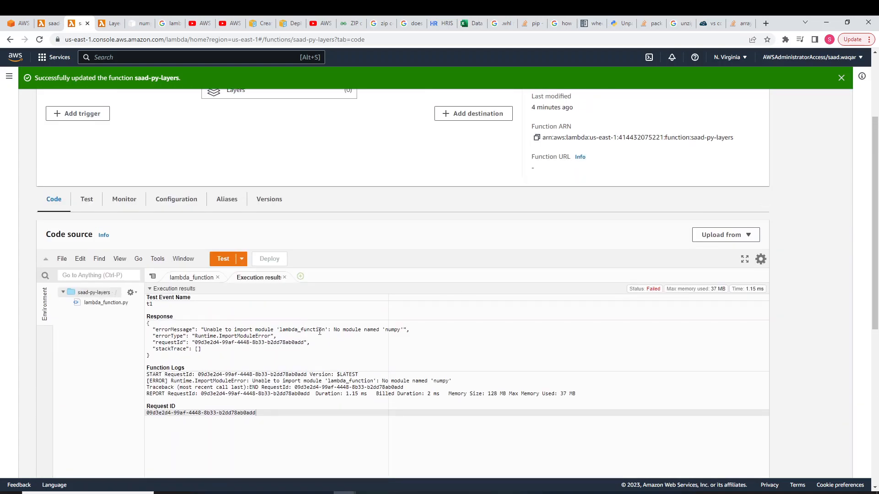
Compare the saad-py-layers test response with the lambda_function code and close the execution results.
{"action": "left_click_drag", "start_coordinate": [323, 331], "coordinate": [283, 336]}
{"action": "left_click", "coordinate": [205, 281]}
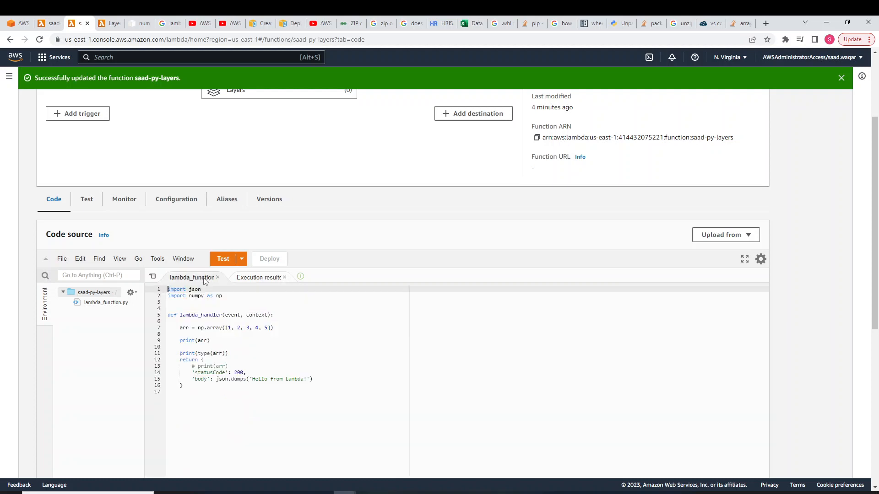
{"action": "left_click", "coordinate": [284, 277]}
Start creating a new Lambda layer and name it saad-layer-numpy-final.
{"action": "left_click", "coordinate": [109, 23]}
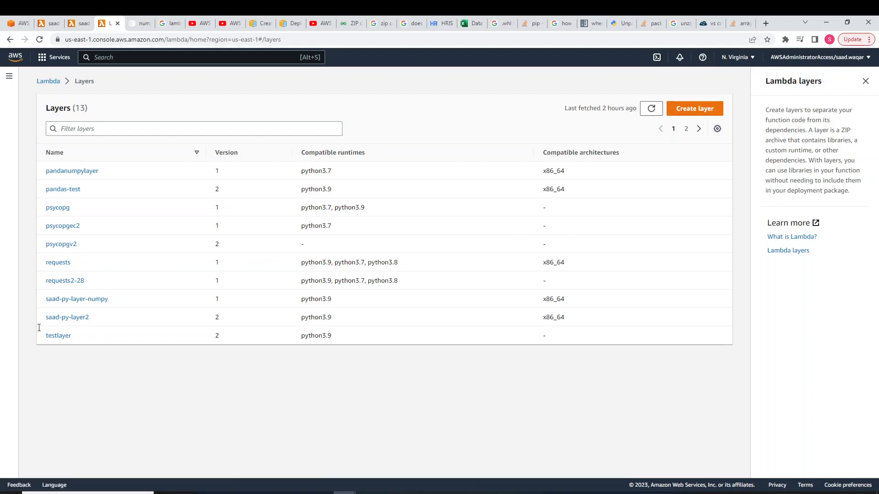
{"action": "left_click", "coordinate": [691, 113]}
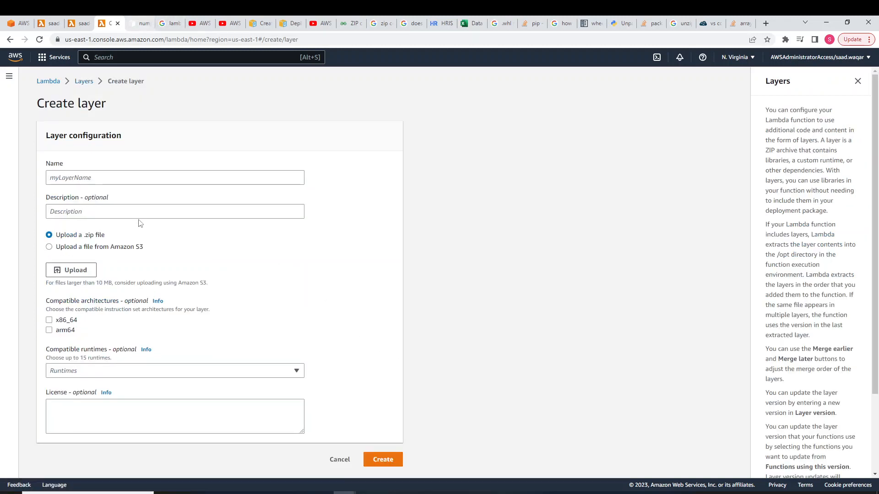
{"action": "left_click", "coordinate": [125, 177]}
{"action": "left_click", "coordinate": [87, 23]}
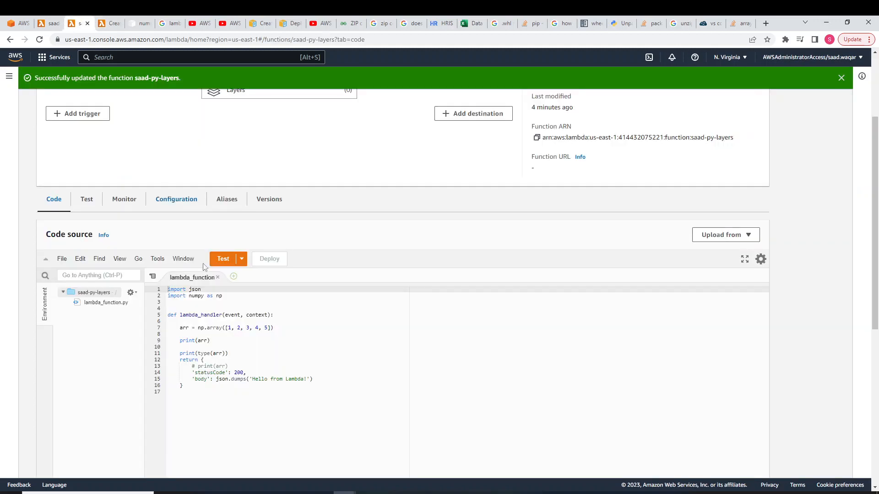
{"action": "left_click", "coordinate": [106, 23]}
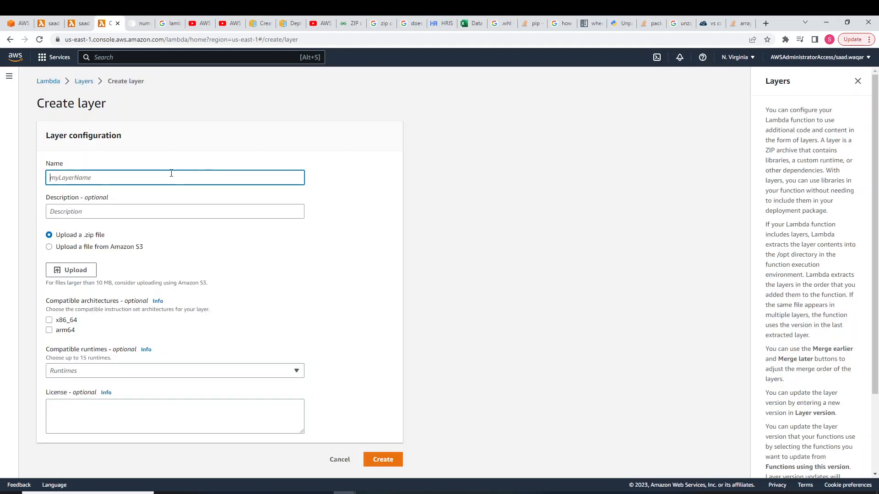
{"action": "type", "text": "saad-layer-"}
{"action": "type", "text": "final"}
{"action": "key", "text": "BackSpace"}
{"action": "key", "text": "BackSpace"}
{"action": "key", "text": "BackSpace"}
{"action": "key", "text": "BackSpace"}
{"action": "type", "text": "numpy-final"}
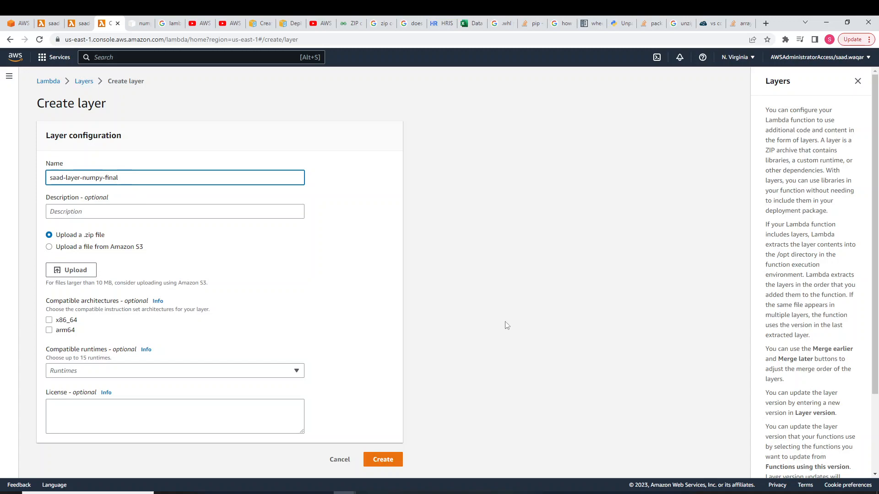
Switch to the Visual Studio Code window with the Py project, examine the python folder's contents, and return to the layer form.
{"action": "mouse_move", "coordinate": [411, 493]}
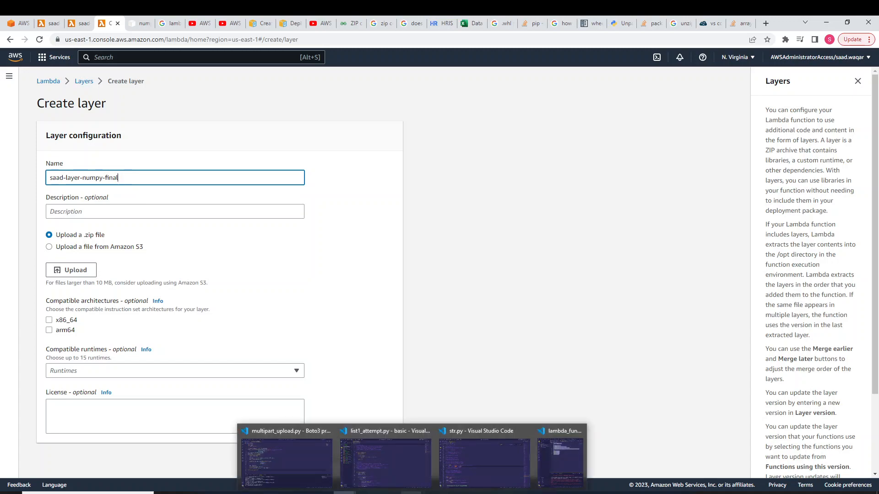
{"action": "left_click", "coordinate": [567, 463]}
{"action": "left_click", "coordinate": [682, 257]}
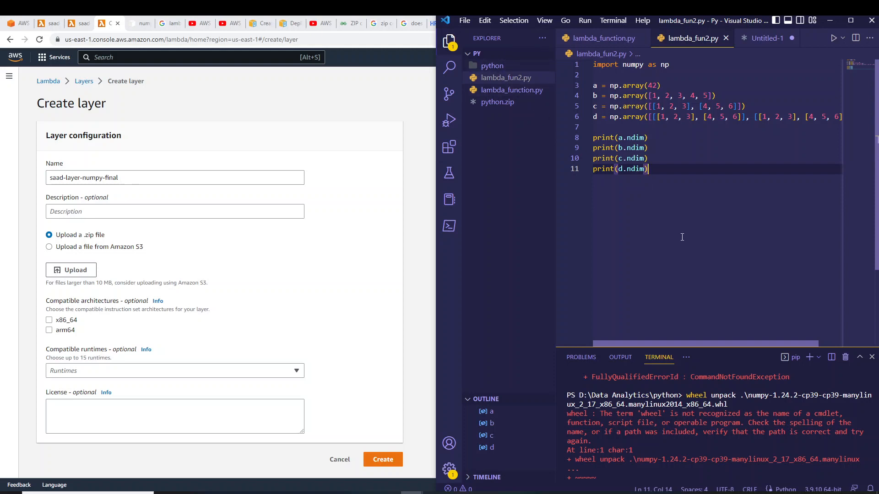
{"action": "left_click", "coordinate": [492, 66]}
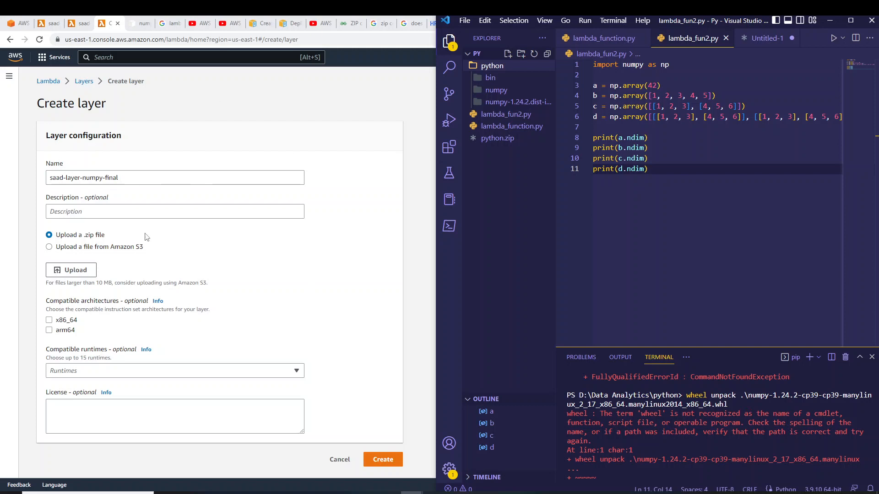
{"action": "left_click", "coordinate": [830, 21]}
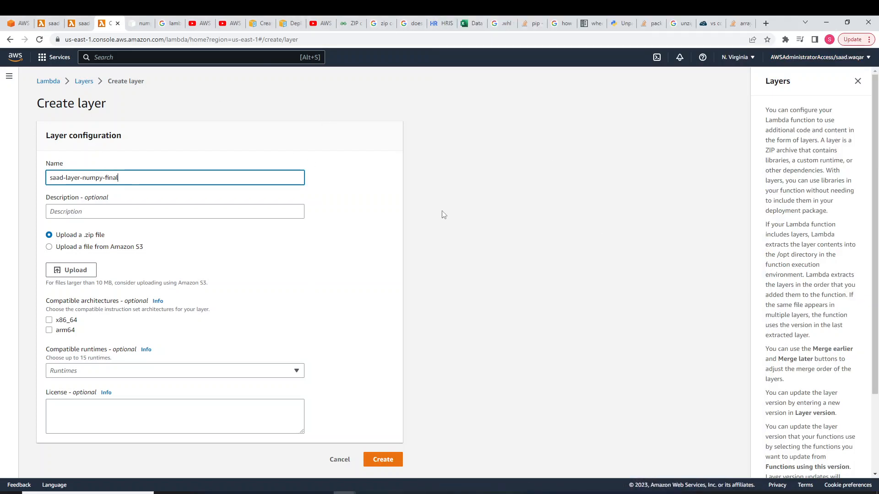
Look through numpy 1.24.2's built distributions on PyPI for the cp39 manylinux x86_64 wheel.
{"action": "left_click", "coordinate": [139, 24]}
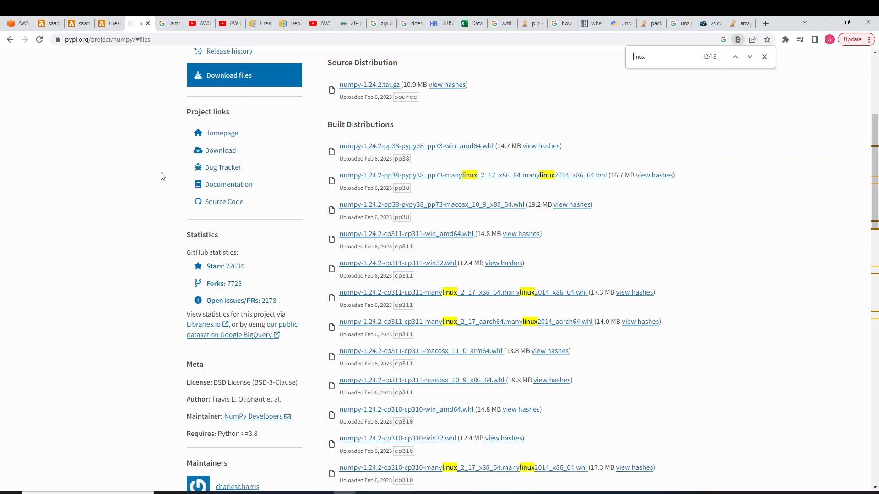
{"action": "scroll", "coordinate": [160, 175], "scroll_direction": "down", "scroll_amount": 3}
{"action": "scroll", "coordinate": [157, 174], "scroll_direction": "up", "scroll_amount": 8}
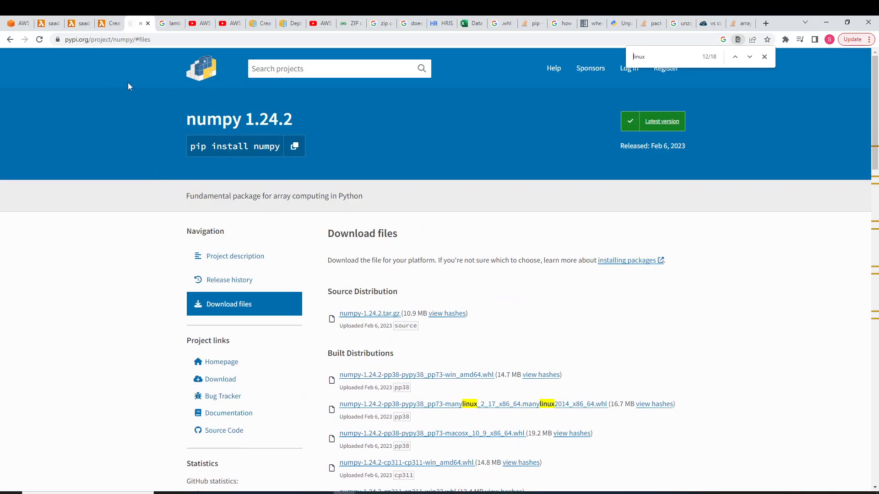
{"action": "scroll", "coordinate": [128, 83], "scroll_direction": "down", "scroll_amount": 3}
{"action": "scroll", "coordinate": [135, 78], "scroll_direction": "up", "scroll_amount": 3}
{"action": "scroll", "coordinate": [322, 128], "scroll_direction": "down", "scroll_amount": 15}
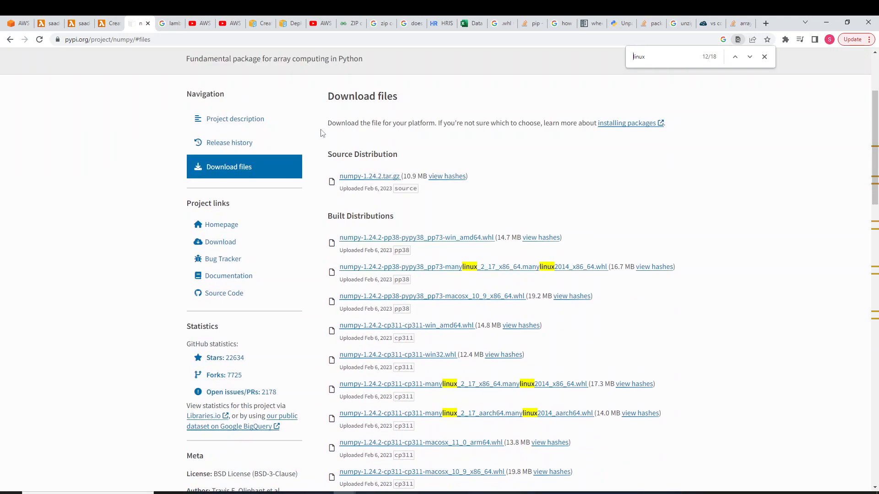
{"action": "scroll", "coordinate": [172, 145], "scroll_direction": "down", "scroll_amount": 3}
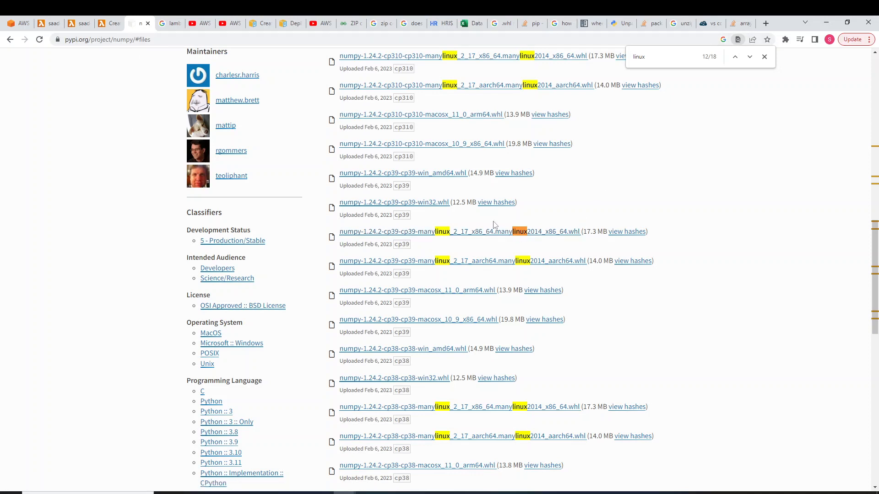
Switch to File Explorer, examine the unpacked package folders inside Data Analytics\python, and return to Data Analytics.
{"action": "mouse_move", "coordinate": [234, 492]}
{"action": "left_click", "coordinate": [244, 471]}
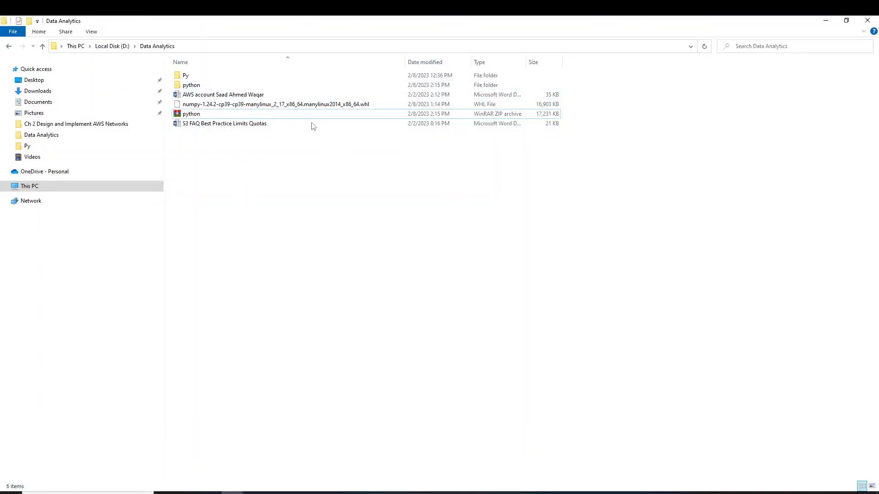
{"action": "double_click", "coordinate": [270, 86]}
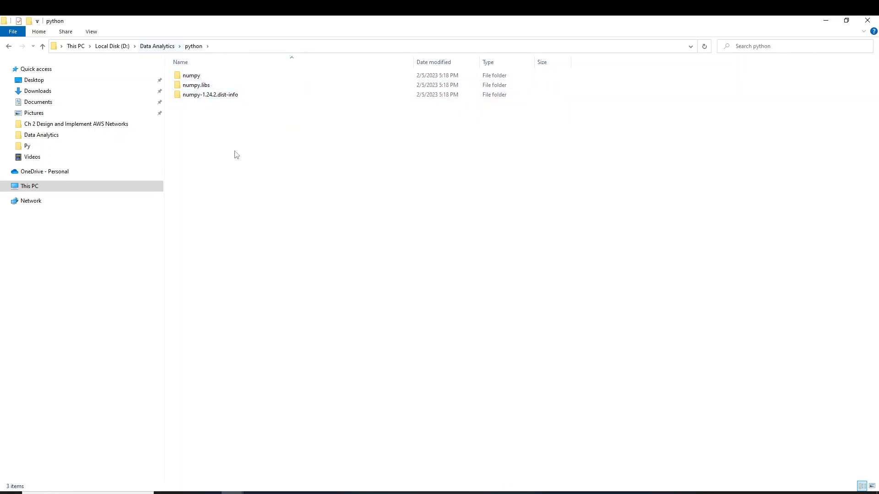
{"action": "left_click", "coordinate": [163, 46]}
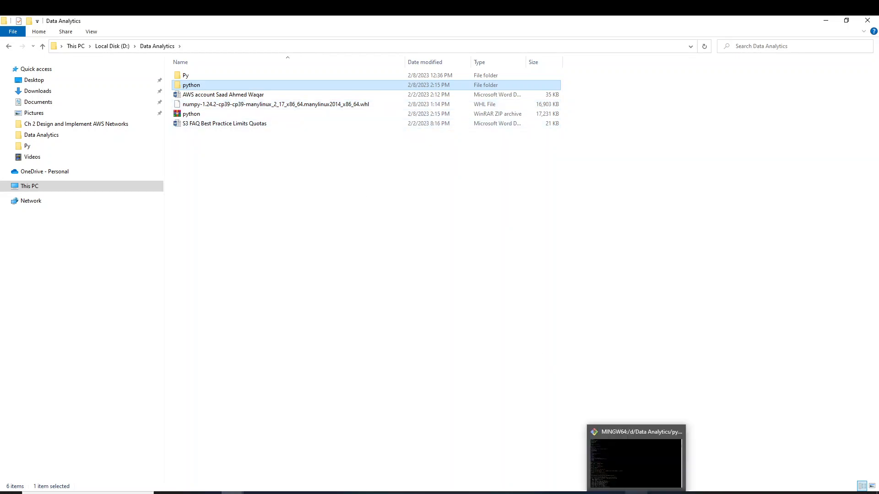
Switch to the Git Bash window and examine the commands and output that unzip the numpy wheel inside the python folder.
{"action": "left_click", "coordinate": [636, 446]}
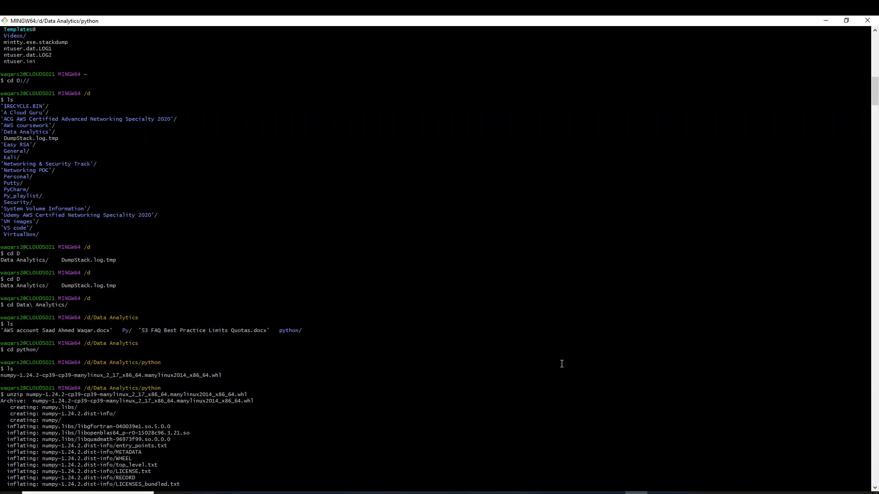
{"action": "scroll", "coordinate": [562, 364], "scroll_direction": "up", "scroll_amount": 2}
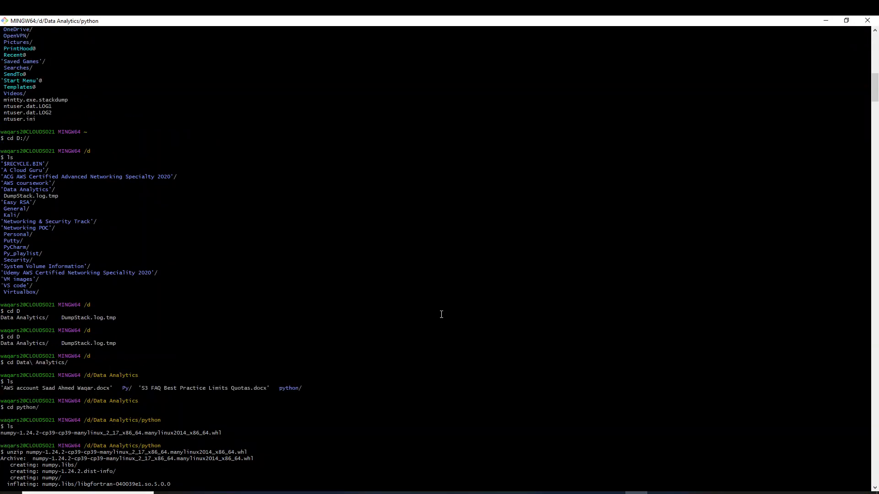
{"action": "scroll", "coordinate": [236, 242], "scroll_direction": "up", "scroll_amount": 2}
{"action": "scroll", "coordinate": [236, 242], "scroll_direction": "down", "scroll_amount": 5}
{"action": "scroll", "coordinate": [237, 243], "scroll_direction": "down", "scroll_amount": 7}
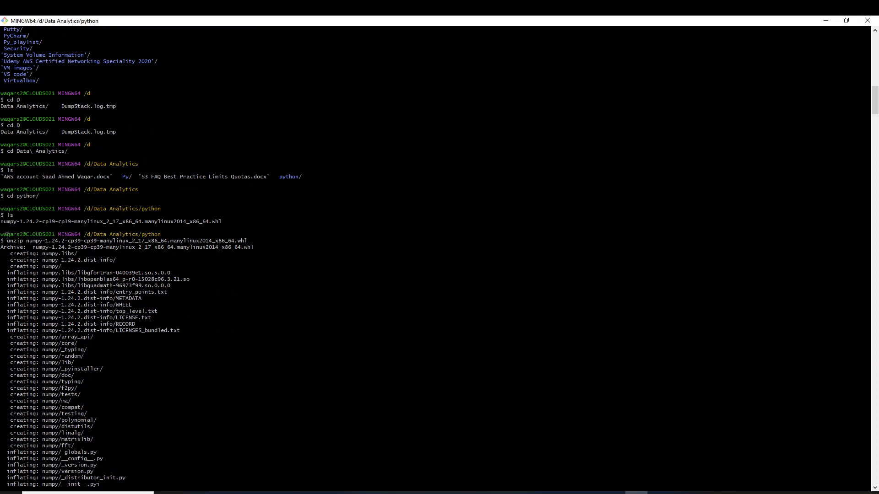
{"action": "scroll", "coordinate": [134, 274], "scroll_direction": "down", "scroll_amount": 20}
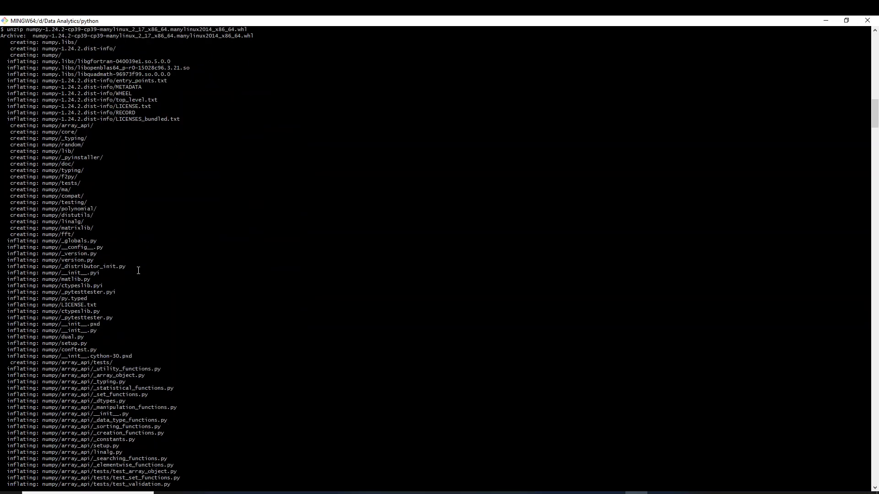
{"action": "scroll", "coordinate": [135, 274], "scroll_direction": "down", "scroll_amount": 20}
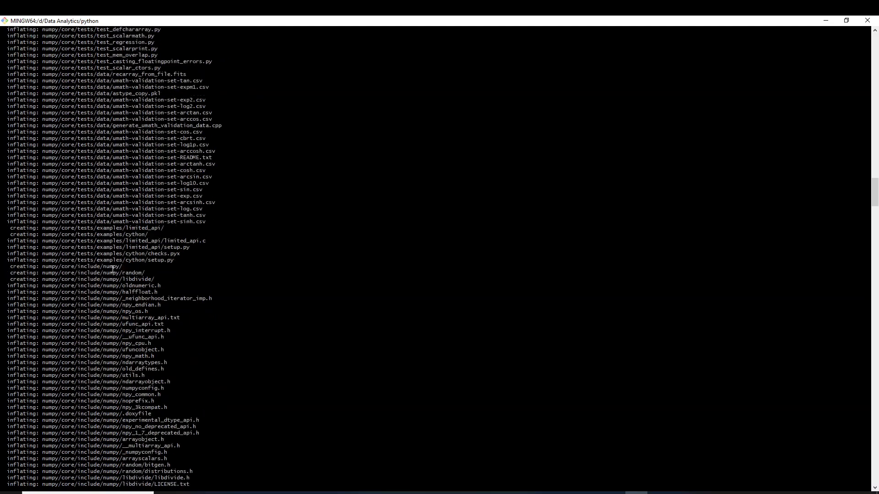
{"action": "scroll", "coordinate": [107, 276], "scroll_direction": "down", "scroll_amount": 9}
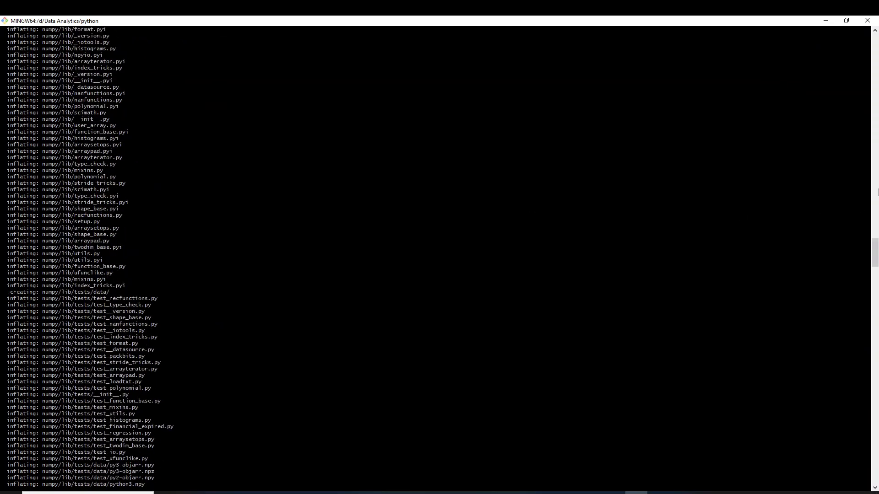
{"action": "left_click_drag", "start_coordinate": [877, 254], "coordinate": [877, 471]}
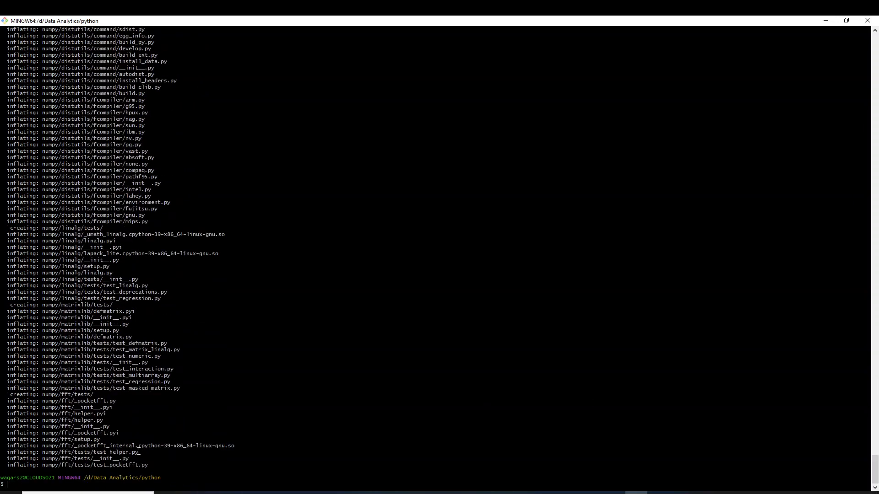
{"action": "left_click", "coordinate": [825, 20]}
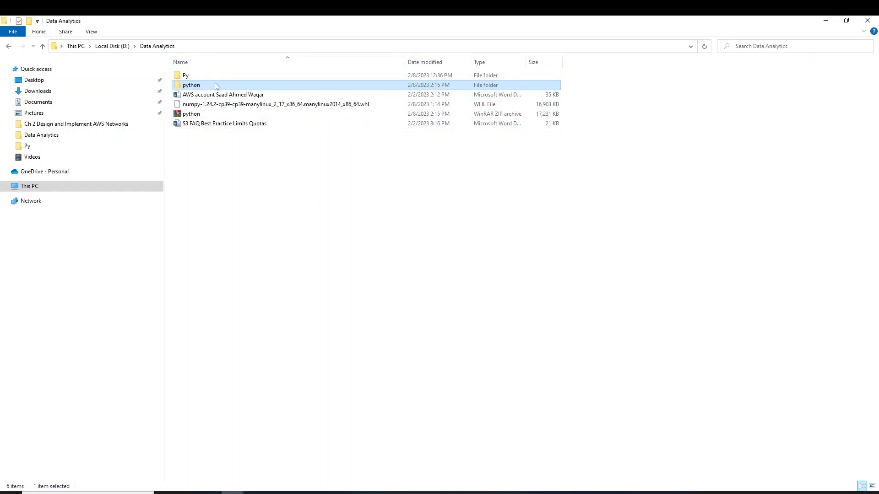
Return to the layer form in the browser, set the description to "contains numpy lib for linux" and mark x86_64 as compatible architecture.
{"action": "left_click", "coordinate": [218, 115]}
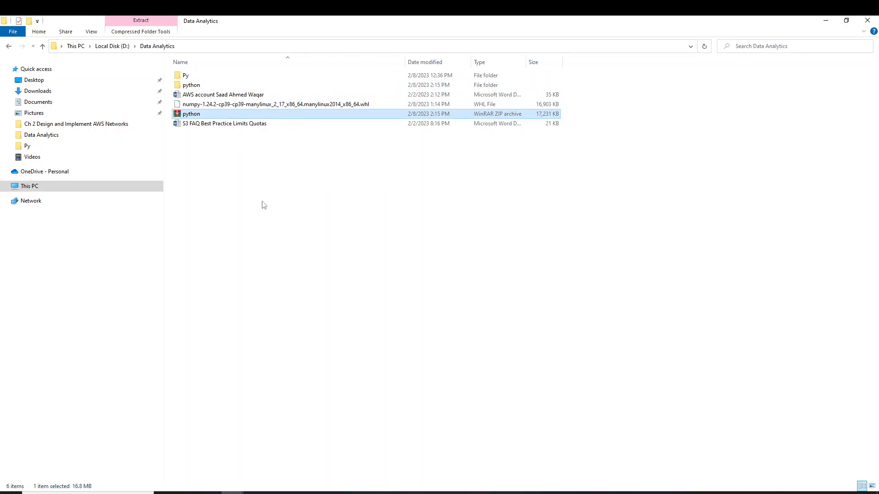
{"action": "left_click", "coordinate": [826, 21]}
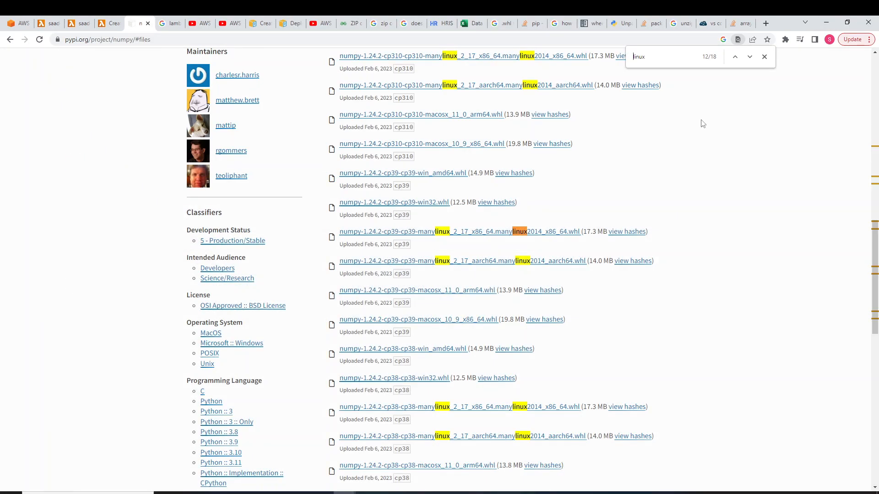
{"action": "left_click", "coordinate": [110, 23]}
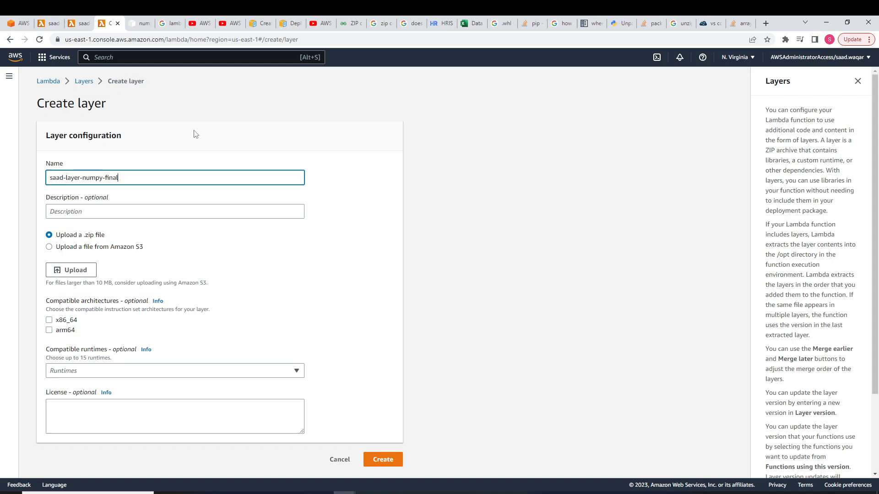
{"action": "left_click", "coordinate": [127, 212]}
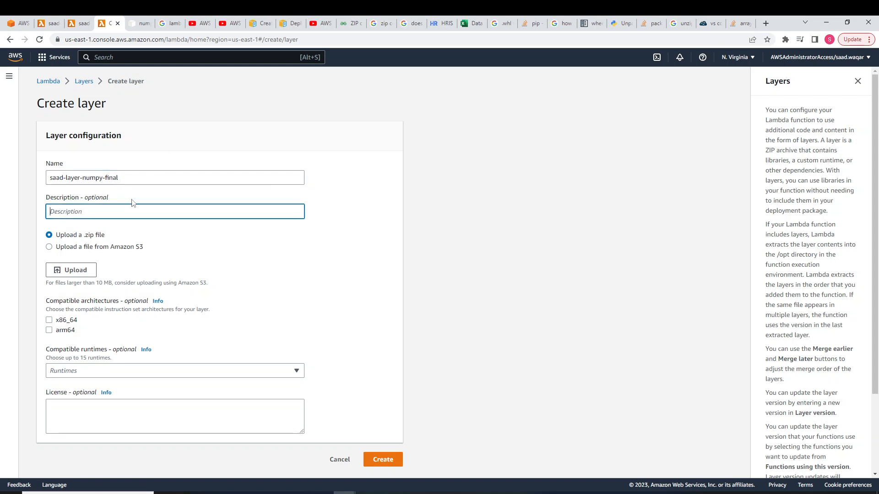
{"action": "type", "text": "contains numpy lib for linux"}
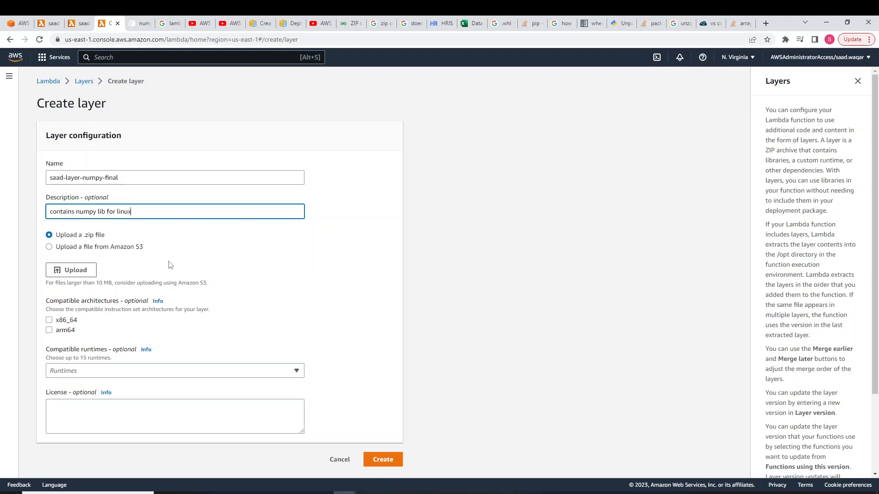
{"action": "left_click", "coordinate": [49, 320]}
Upload the python ZIP archive from the Data Analytics folder and create the layer.
{"action": "left_click", "coordinate": [83, 270]}
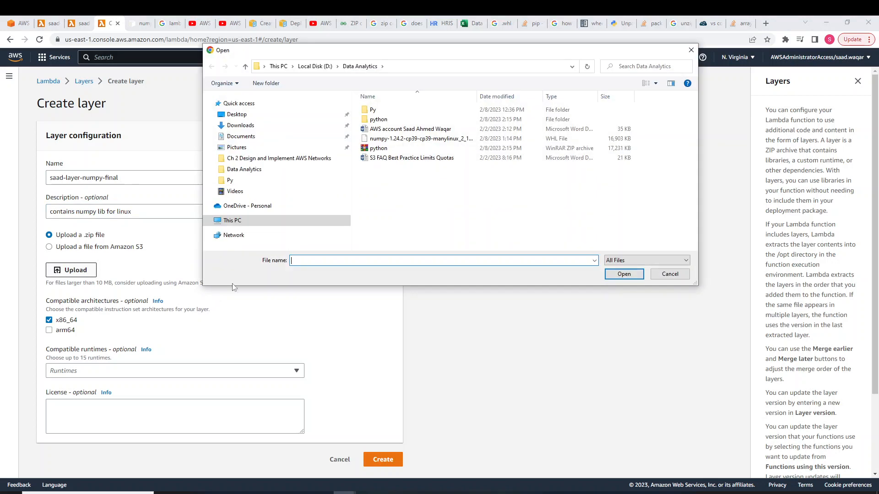
{"action": "left_click", "coordinate": [379, 148]}
{"action": "left_click", "coordinate": [624, 274]}
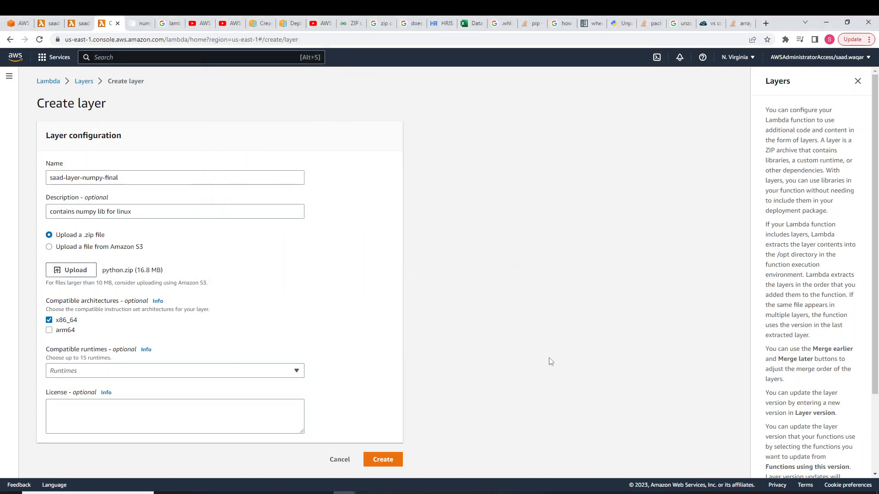
{"action": "left_click", "coordinate": [387, 460]}
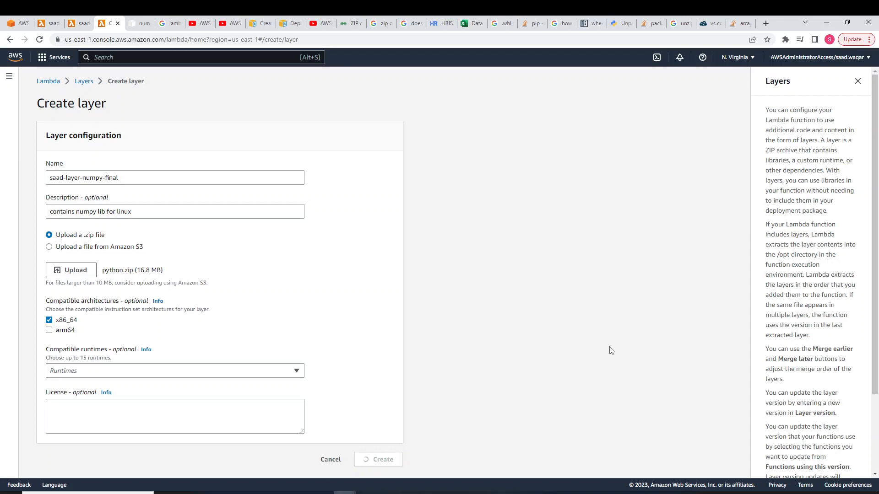
{"action": "left_click", "coordinate": [658, 493]}
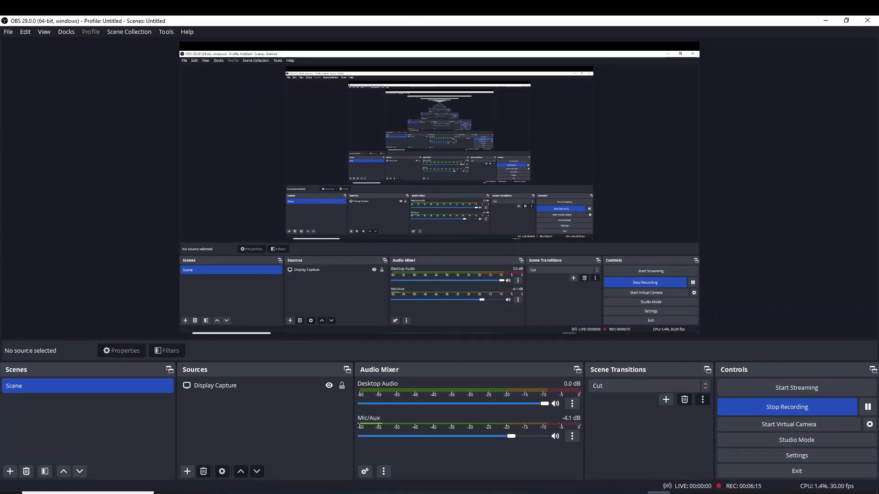
{"action": "mouse_move", "coordinate": [659, 493]}
{"action": "left_click", "coordinate": [344, 493]}
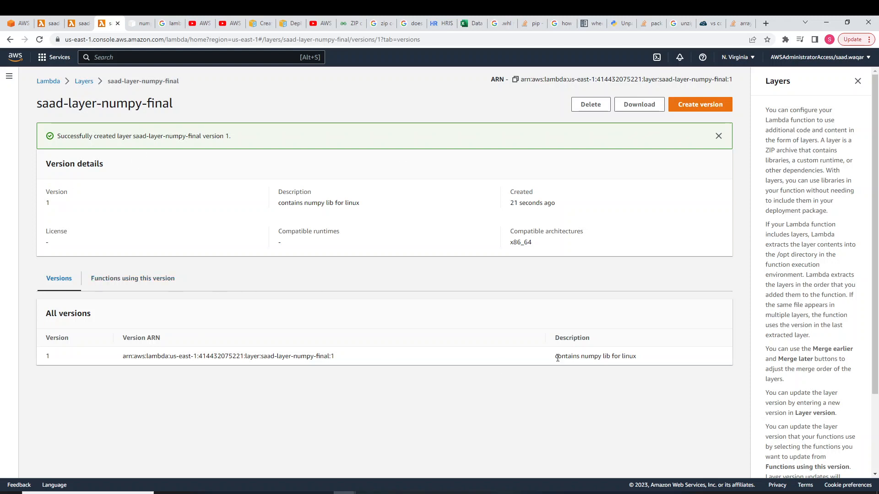
{"action": "left_click_drag", "start_coordinate": [557, 358], "coordinate": [619, 406]}
{"action": "left_click", "coordinate": [618, 406]}
Check the function overviews of saad-py-layers and saad-py-layer-2, and return to saad-py-layers.
{"action": "left_click", "coordinate": [85, 20]}
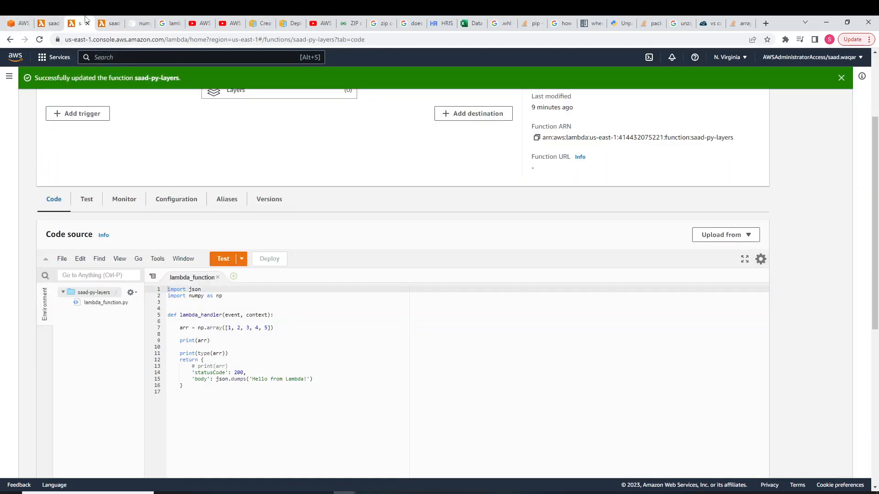
{"action": "scroll", "coordinate": [275, 361], "scroll_direction": "up", "scroll_amount": 3}
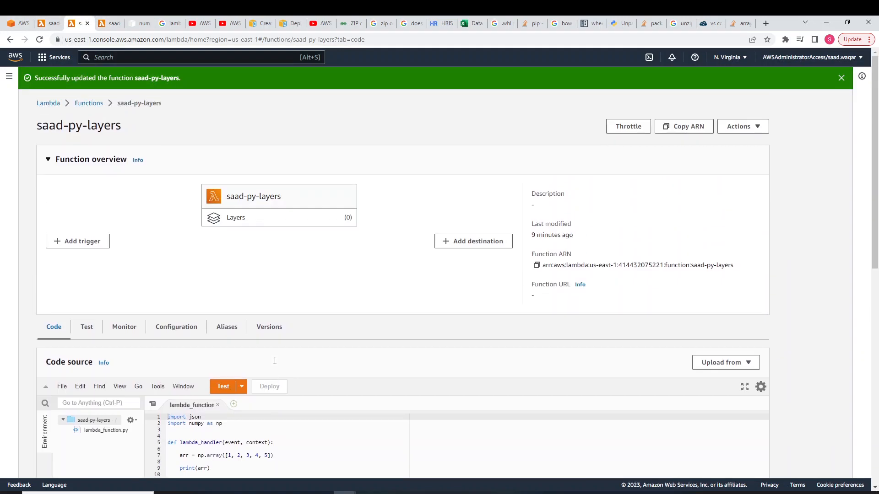
{"action": "left_click", "coordinate": [53, 22]}
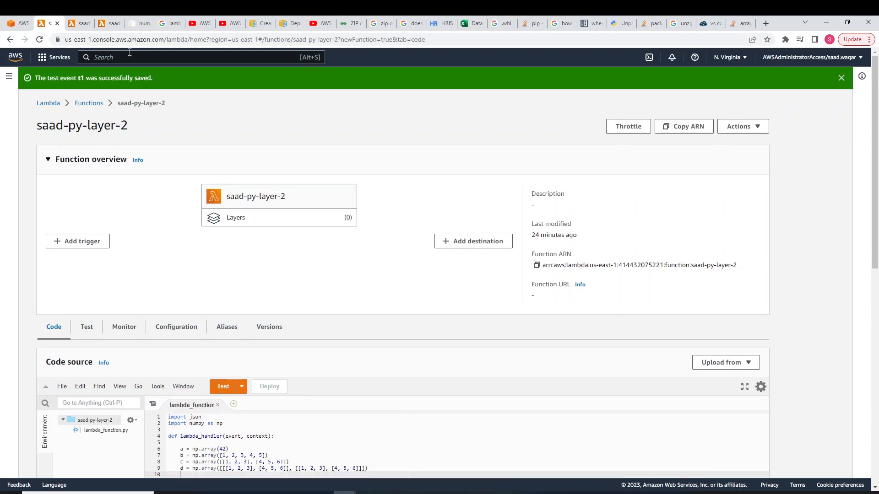
{"action": "left_click", "coordinate": [80, 23]}
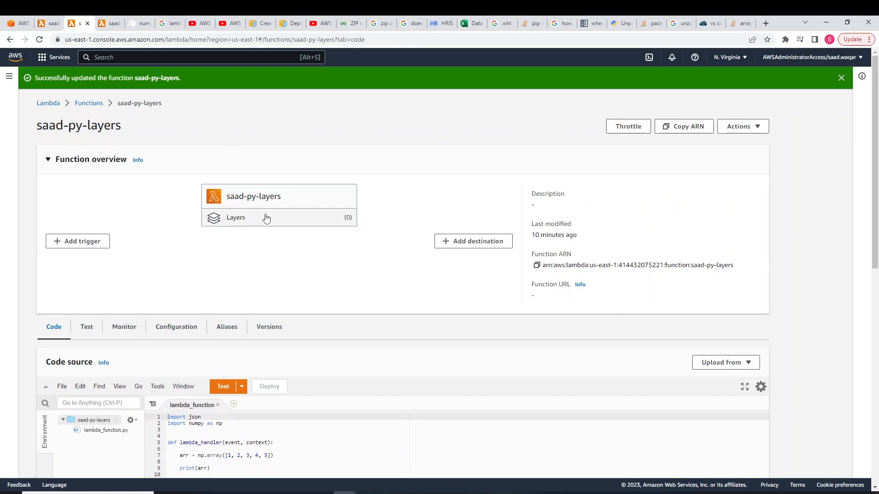
Start adding a layer to the saad-py-layers function, using custom layers as source and choosing saad-py-layer-numpy.
{"action": "scroll", "coordinate": [332, 266], "scroll_direction": "down", "scroll_amount": 10}
{"action": "left_click", "coordinate": [731, 403]}
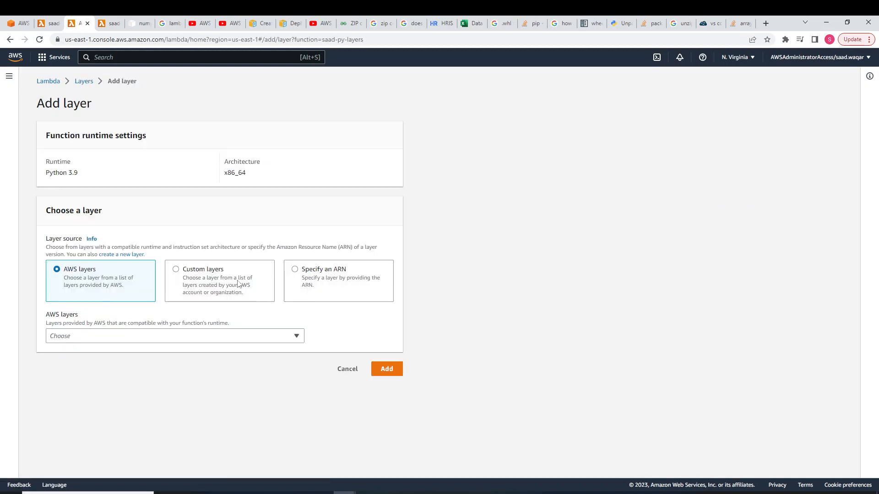
{"action": "left_click", "coordinate": [181, 273]}
{"action": "left_click", "coordinate": [142, 336]}
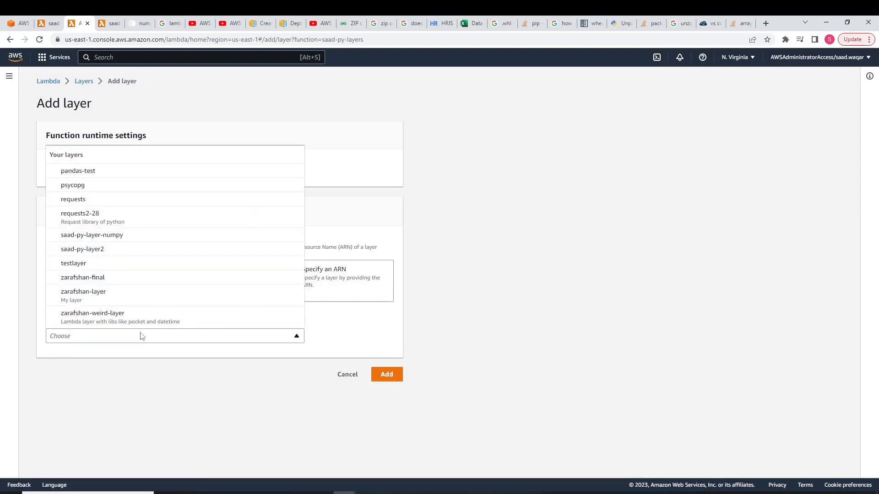
{"action": "left_click", "coordinate": [137, 235]}
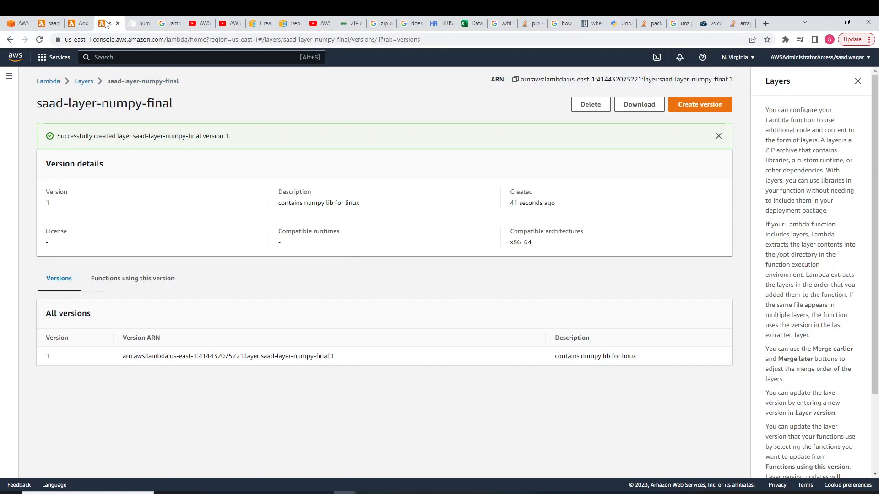
Look for the saad-layer-numpy-final layer among the custom layers offered for the function.
{"action": "left_click", "coordinate": [77, 23]}
{"action": "left_click", "coordinate": [133, 336]}
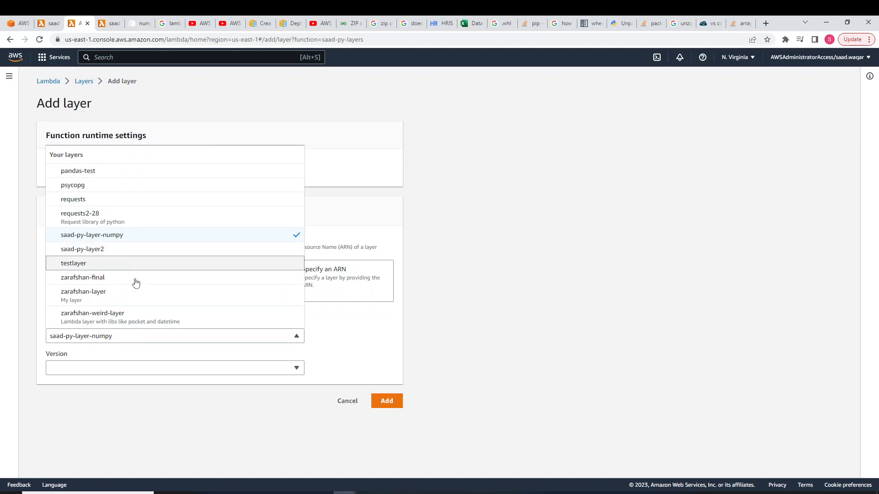
{"action": "left_click", "coordinate": [155, 397]}
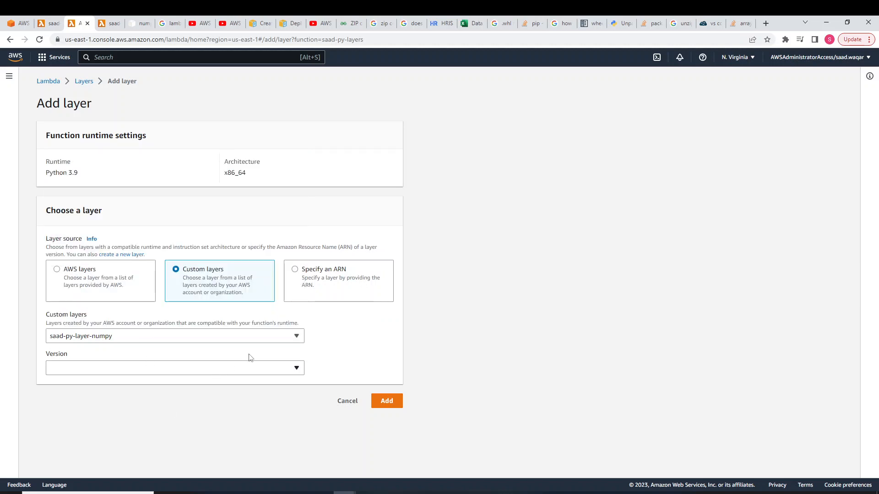
{"action": "left_click", "coordinate": [134, 298]}
{"action": "left_click", "coordinate": [196, 291]}
{"action": "left_click", "coordinate": [155, 339]}
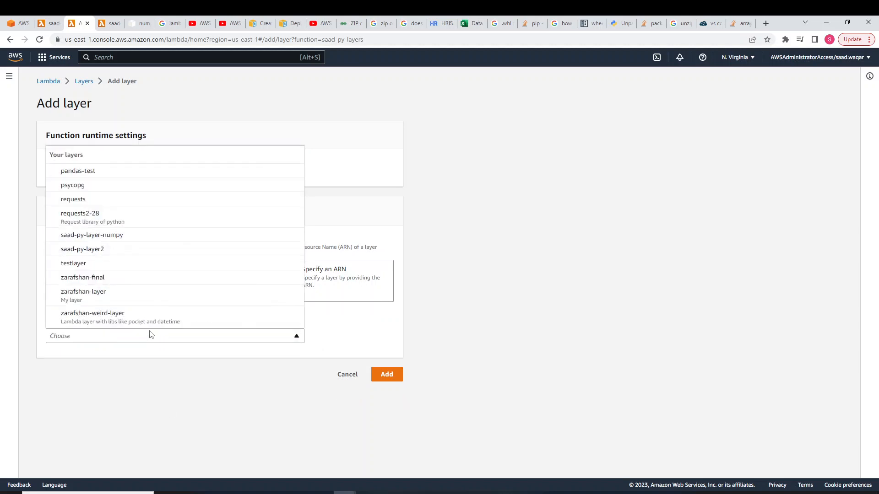
{"action": "left_click", "coordinate": [147, 340]}
{"action": "key", "text": "s"}
{"action": "left_click", "coordinate": [147, 340]}
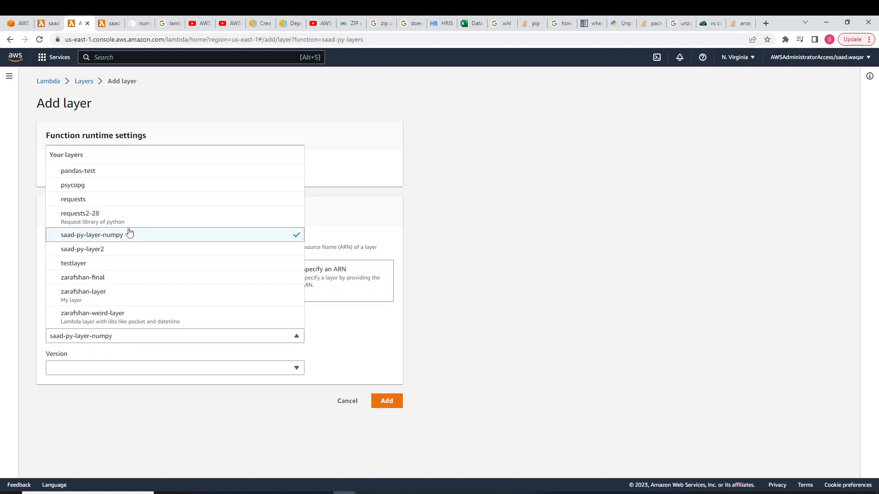
Filter the Lambda layer list by the name saad-py-layer-numpy, examine that layer's details, and return to the full layer list.
{"action": "left_click", "coordinate": [86, 83]}
{"action": "left_click", "coordinate": [104, 21]}
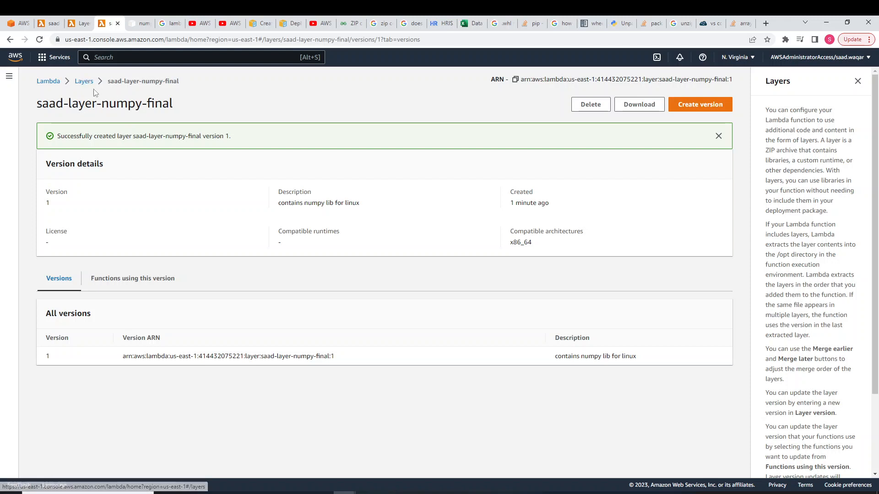
{"action": "left_click", "coordinate": [85, 82]}
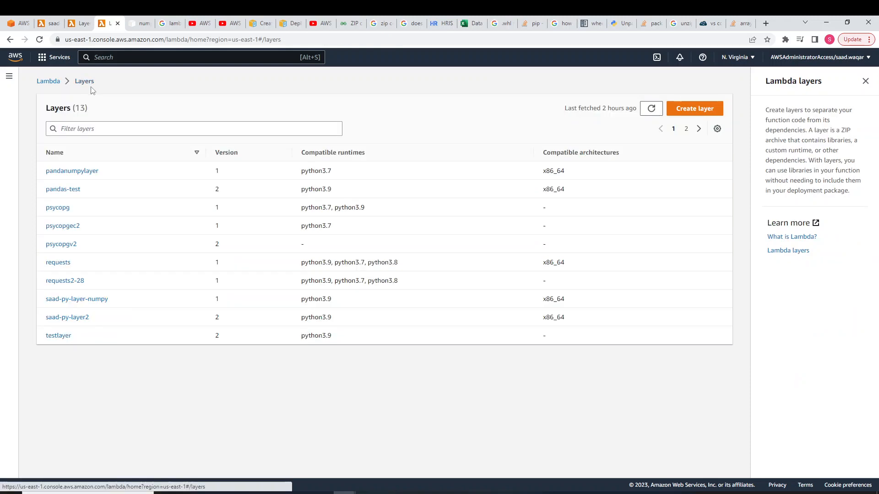
{"action": "left_click", "coordinate": [104, 128]}
{"action": "type", "text": "saad"}
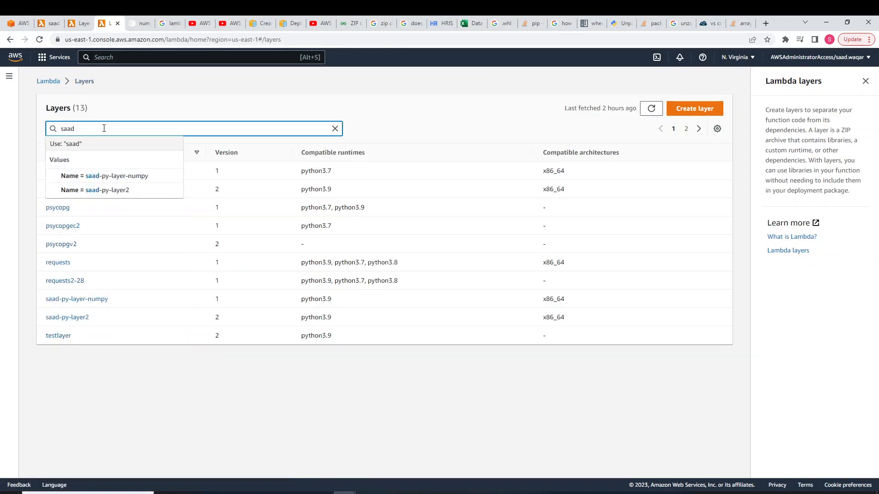
{"action": "left_click", "coordinate": [135, 176]}
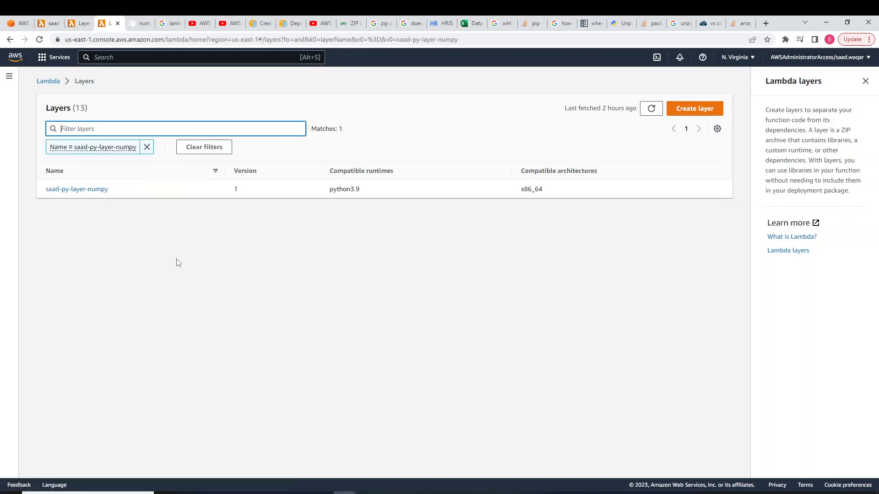
{"action": "left_click", "coordinate": [97, 191]}
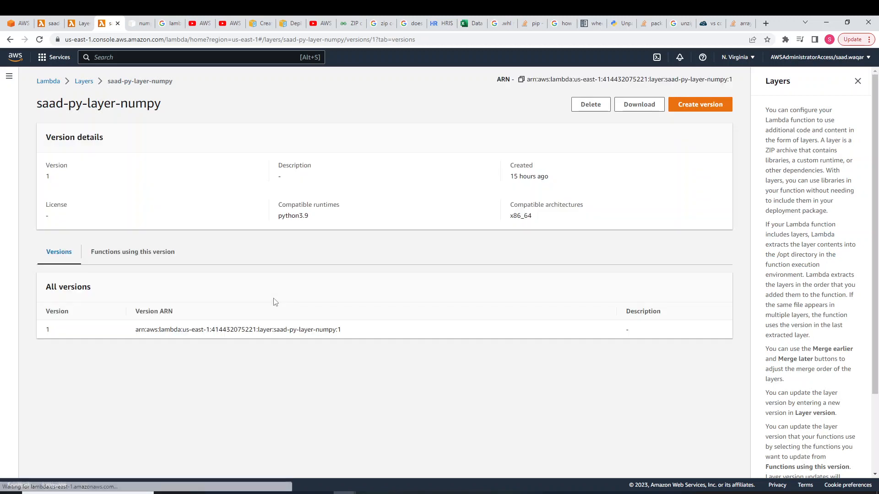
{"action": "left_click", "coordinate": [84, 81]}
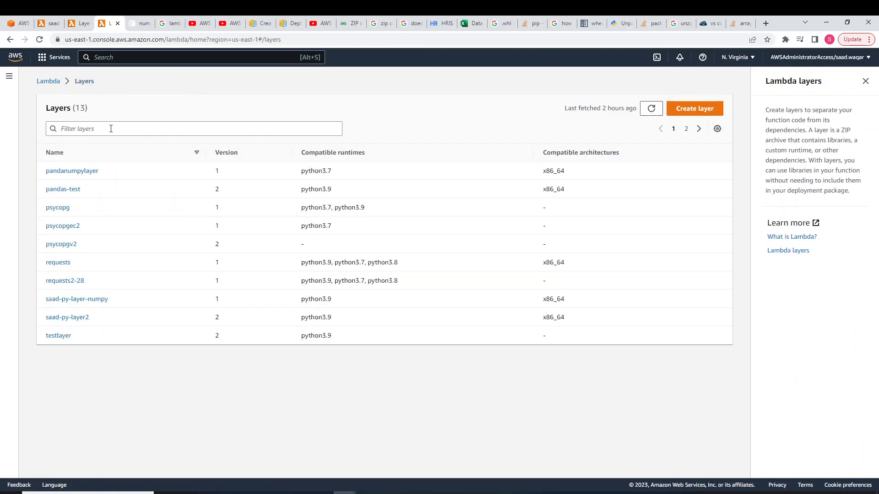
Look through both pages of the Lambda layer list for the saad-layer-numpy-final layer, reopening the list from the Lambda dashboard.
{"action": "left_click", "coordinate": [699, 130]}
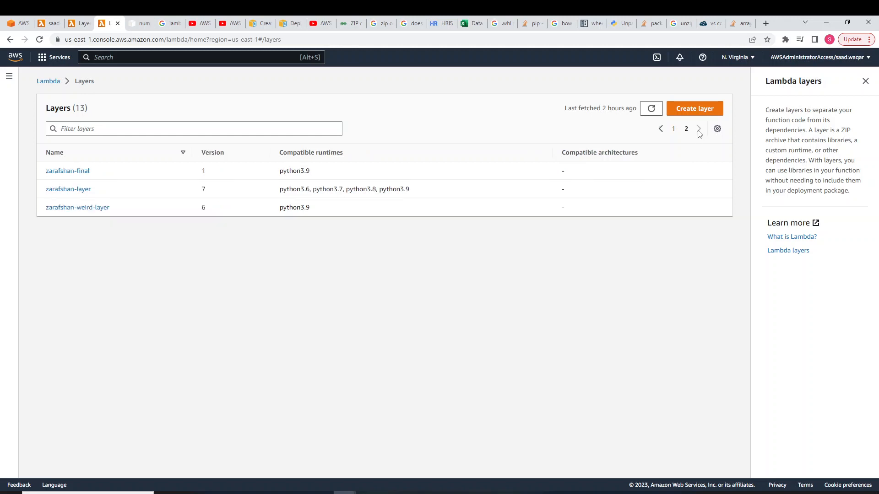
{"action": "left_click", "coordinate": [662, 129]}
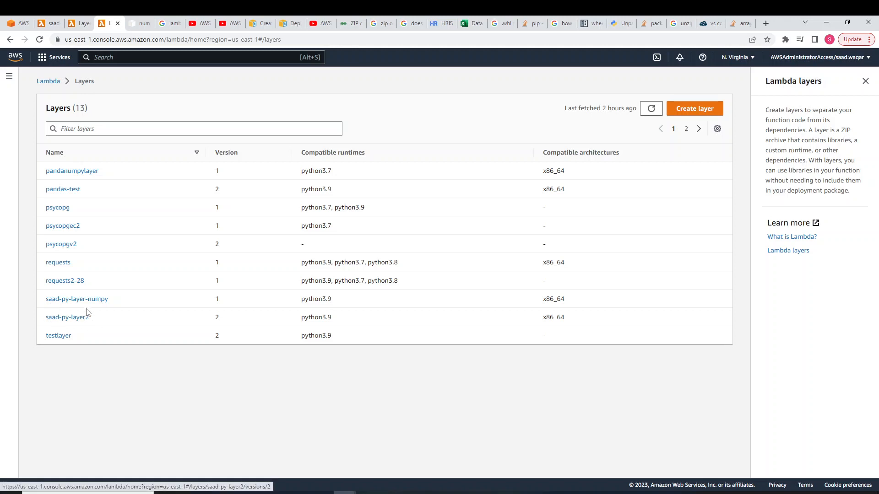
{"action": "left_click", "coordinate": [57, 82]}
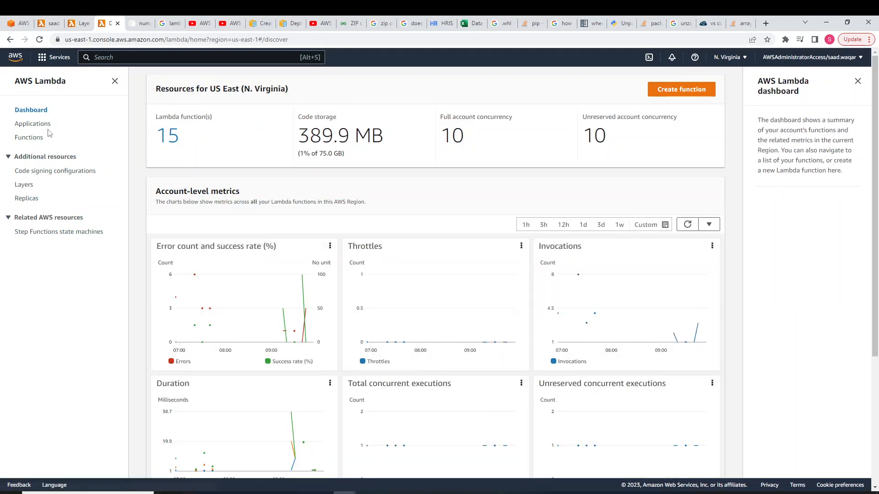
{"action": "left_click", "coordinate": [29, 186]}
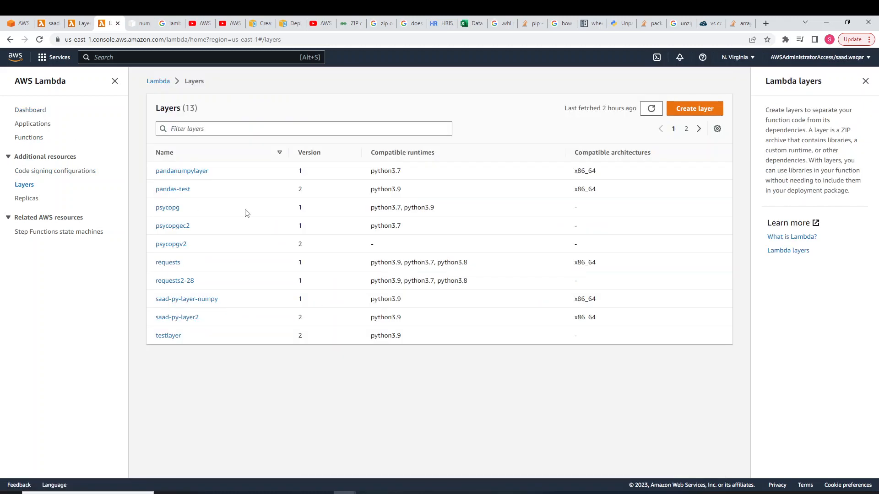
{"action": "left_click", "coordinate": [698, 128]}
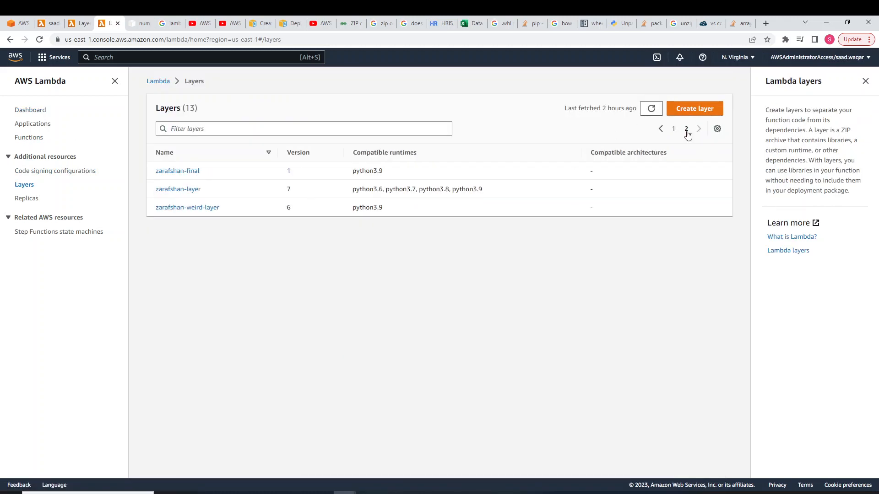
{"action": "left_click", "coordinate": [660, 130]}
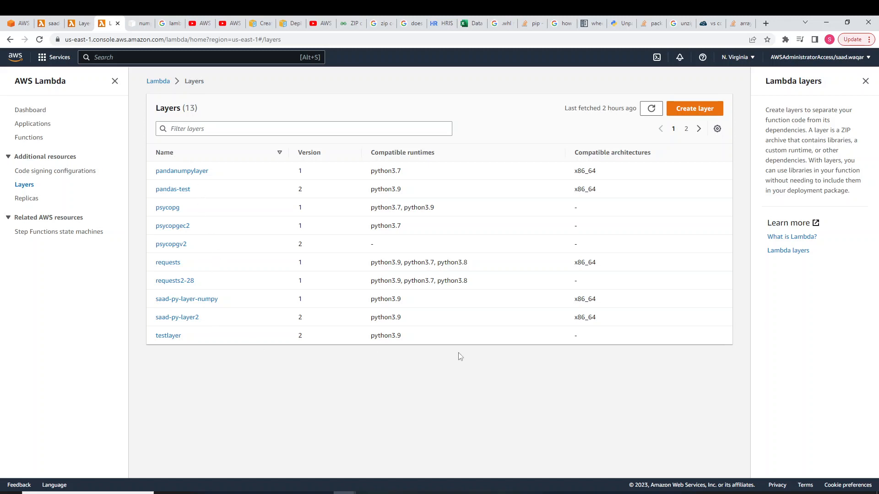
{"action": "key", "text": "alt+Tab"}
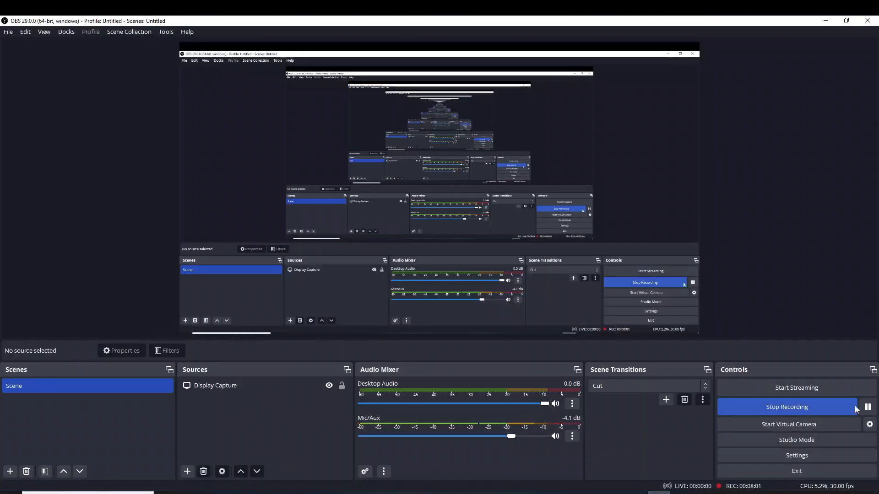
{"action": "left_click", "coordinate": [873, 409]}
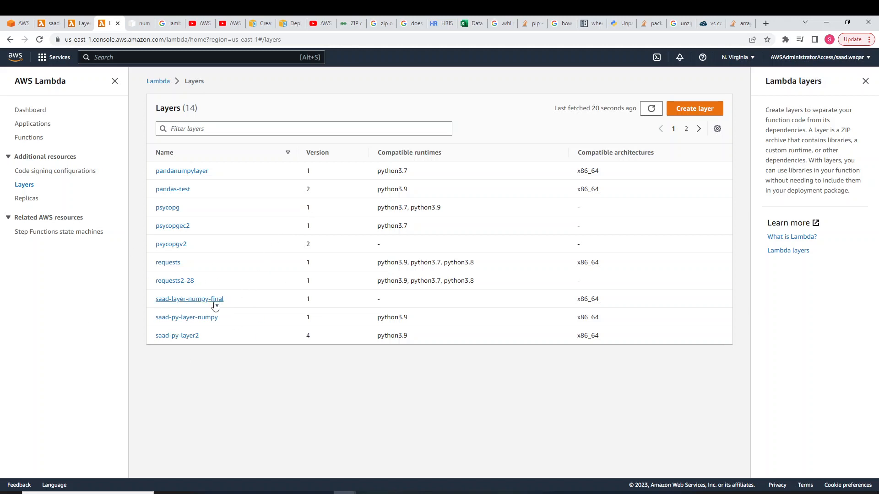
Open the saad-layer-numpy-final layer and check when its version was created.
{"action": "left_click", "coordinate": [214, 305]}
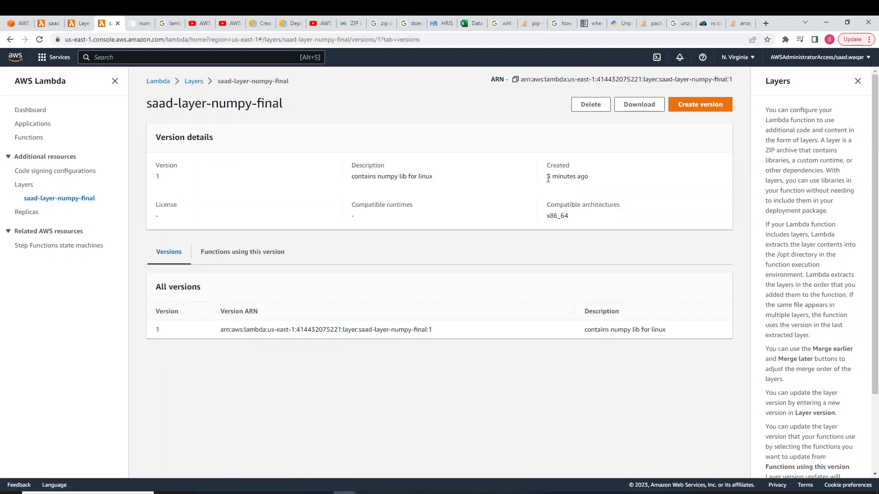
{"action": "left_click_drag", "start_coordinate": [548, 179], "coordinate": [581, 178]}
{"action": "left_click", "coordinate": [507, 214]}
Start adding a custom layer to the saad-py-layer-2 function and compare the layers offered with the full layer list.
{"action": "left_click", "coordinate": [90, 23]}
{"action": "left_click", "coordinate": [48, 23]}
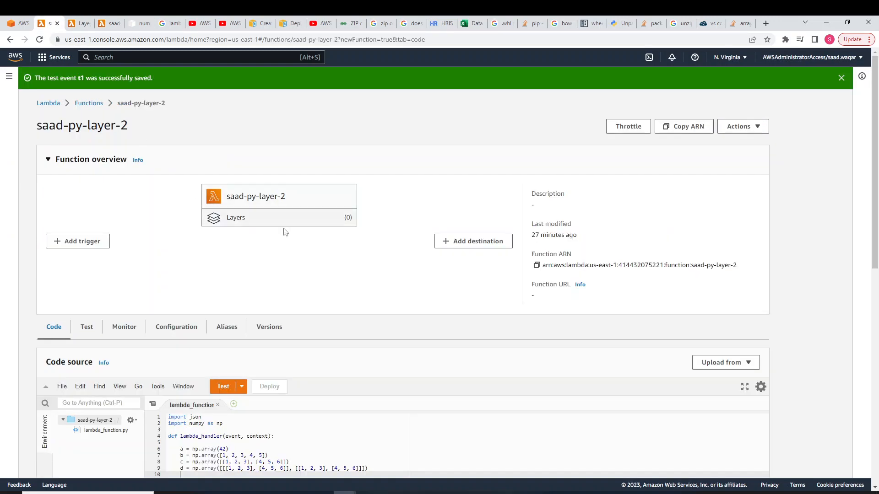
{"action": "scroll", "coordinate": [353, 294], "scroll_direction": "down", "scroll_amount": 10}
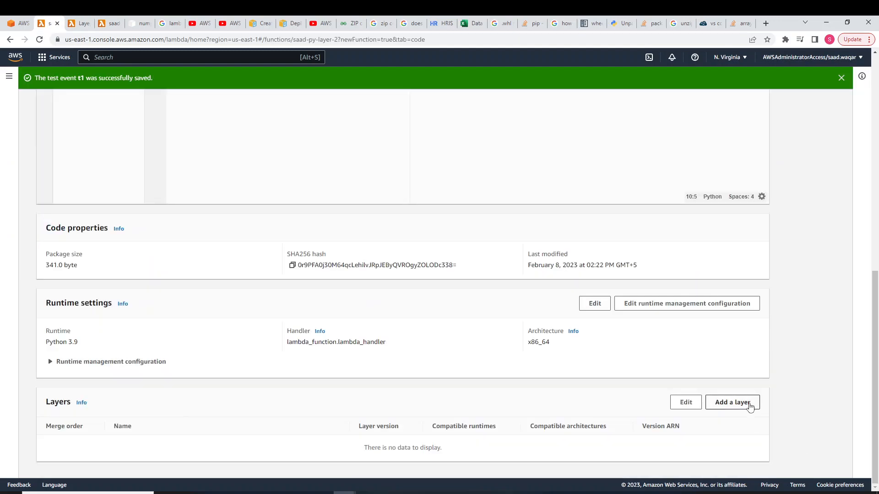
{"action": "left_click", "coordinate": [733, 402]}
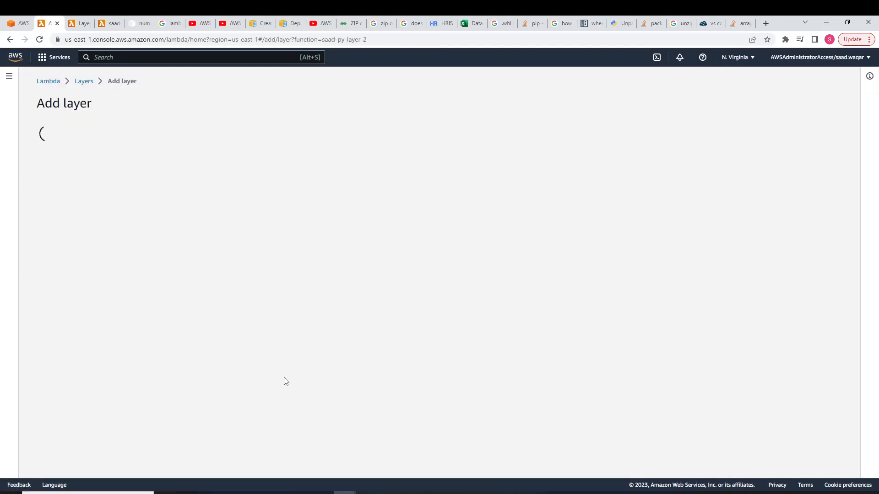
{"action": "left_click", "coordinate": [209, 288]}
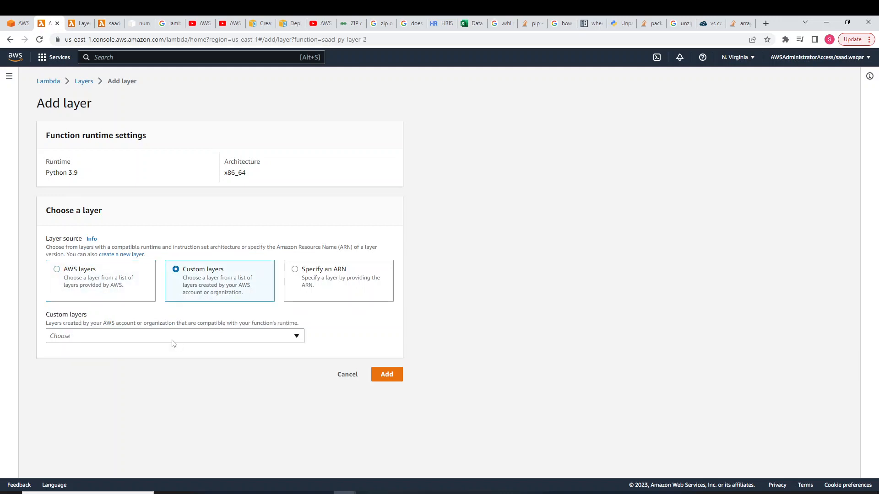
{"action": "left_click", "coordinate": [173, 339]}
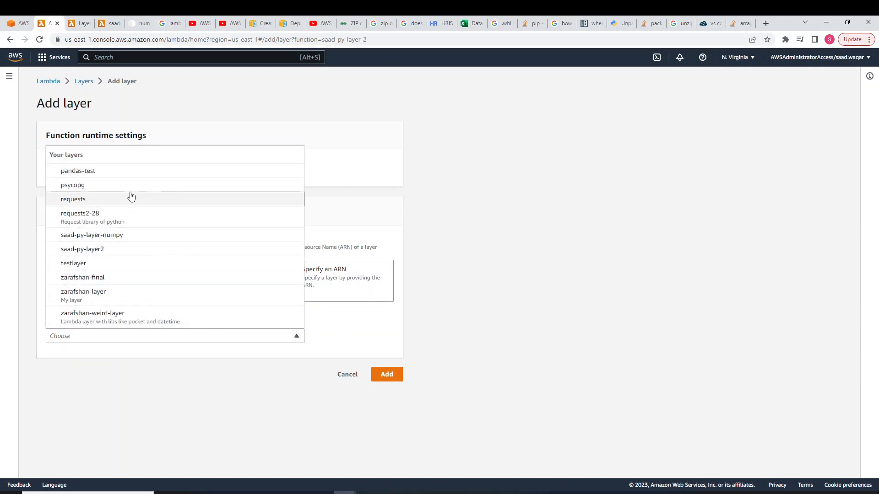
{"action": "left_click", "coordinate": [80, 20]}
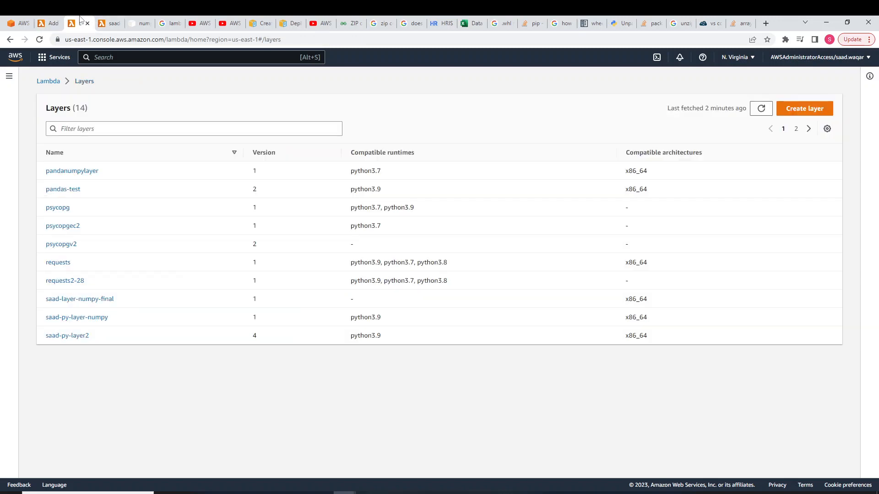
{"action": "key", "text": "ctrl+shift+Tab"}
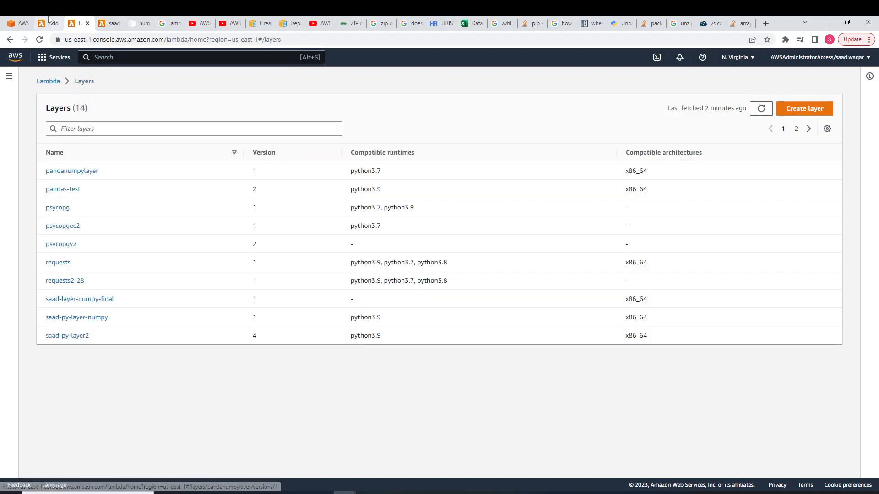
{"action": "left_click", "coordinate": [128, 341]}
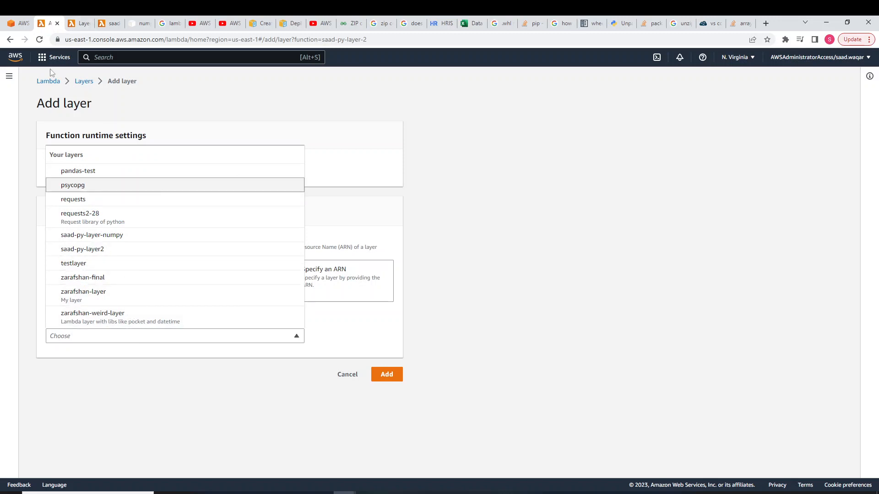
Reload the add-layer form for saad-py-layer-2 and look for saad-layer-numpy-final among the custom layers again.
{"action": "left_click", "coordinate": [39, 39]}
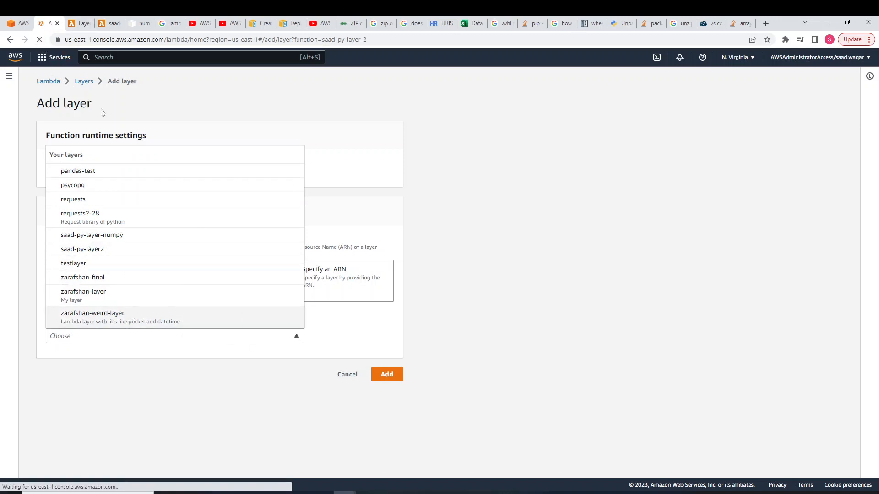
{"action": "key", "text": "ctrl+Tab"}
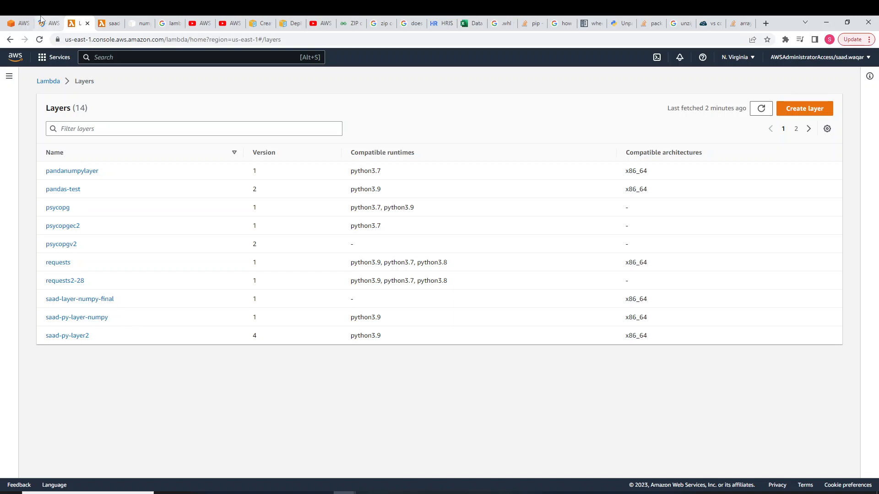
{"action": "key", "text": "ctrl+shift+Tab"}
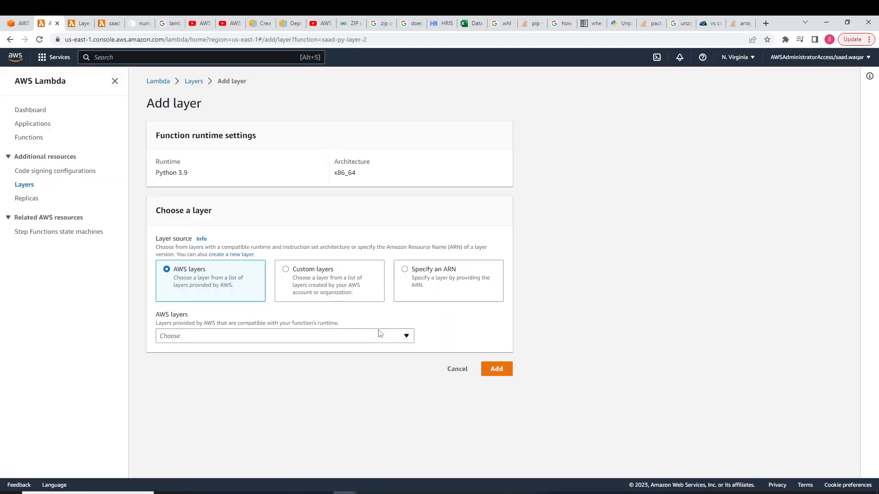
{"action": "left_click", "coordinate": [298, 267]}
{"action": "left_click", "coordinate": [245, 336]}
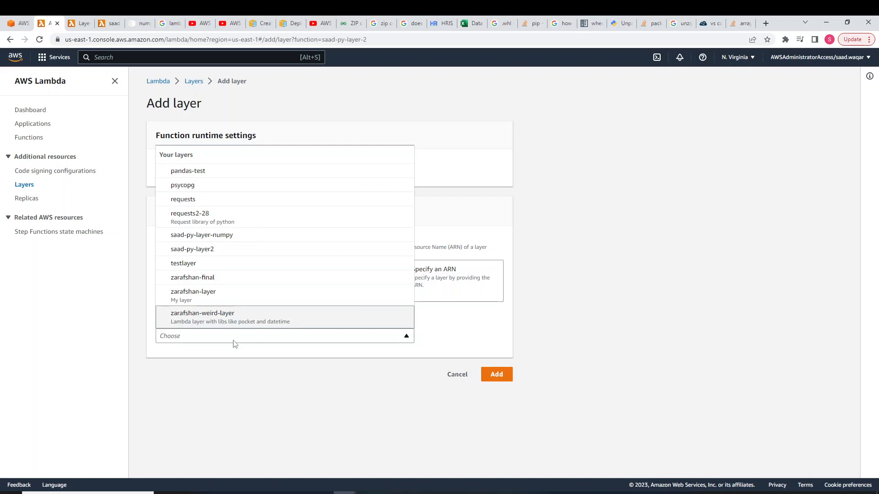
{"action": "key", "text": "s"}
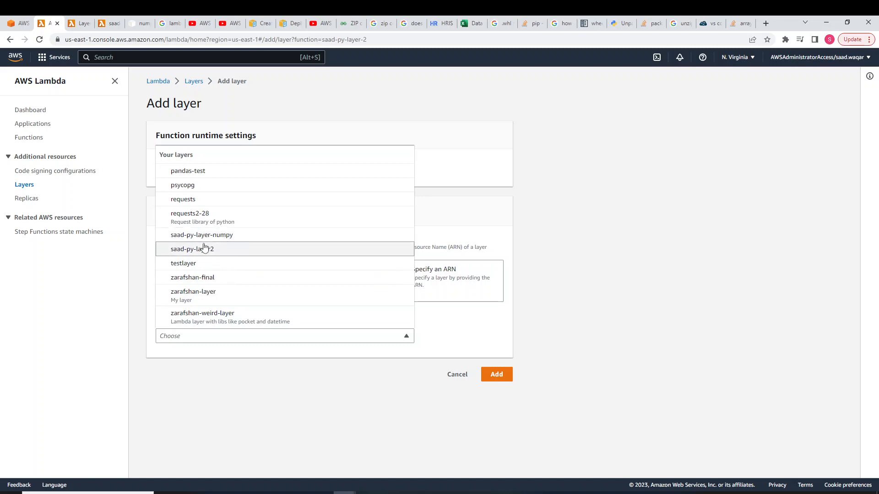
Compare the saad-layer-numpy-final layer's details with the function's runtime settings, and reopen the layer from the layer list.
{"action": "left_click", "coordinate": [91, 23]}
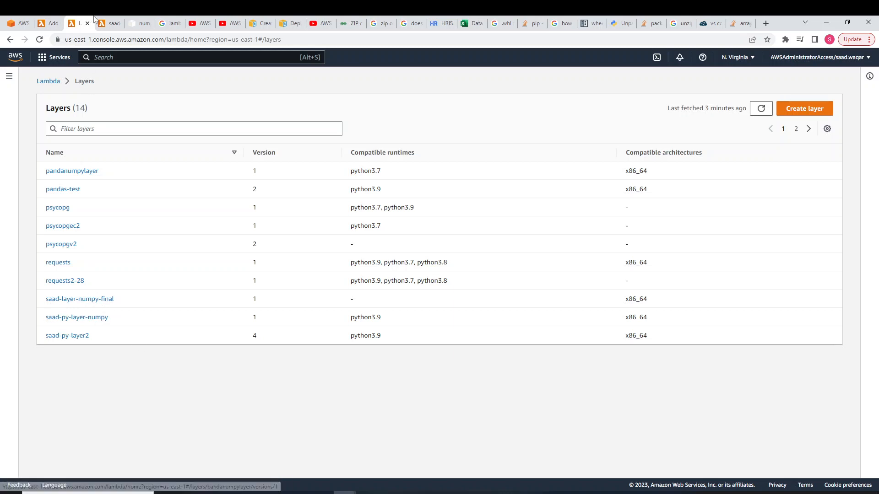
{"action": "left_click", "coordinate": [109, 24]}
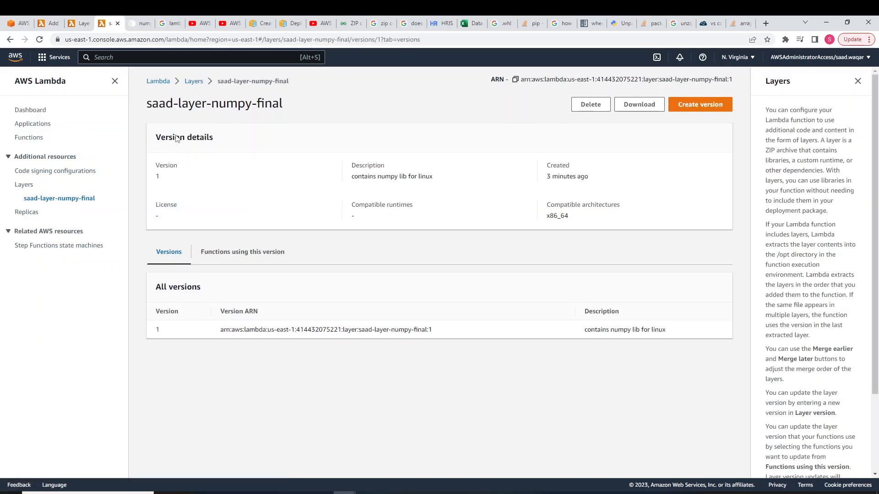
{"action": "left_click", "coordinate": [49, 23]}
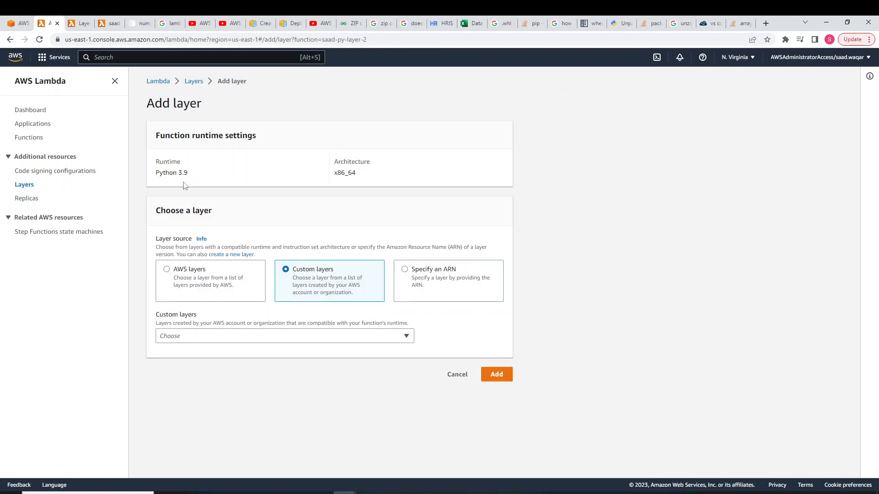
{"action": "left_click", "coordinate": [77, 20]}
{"action": "left_click", "coordinate": [55, 19]}
{"action": "left_click", "coordinate": [191, 82]}
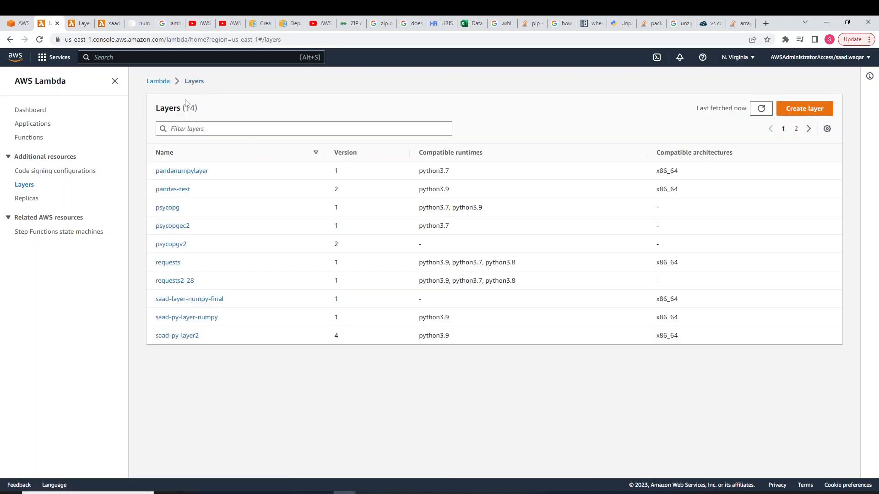
{"action": "left_click", "coordinate": [212, 301]}
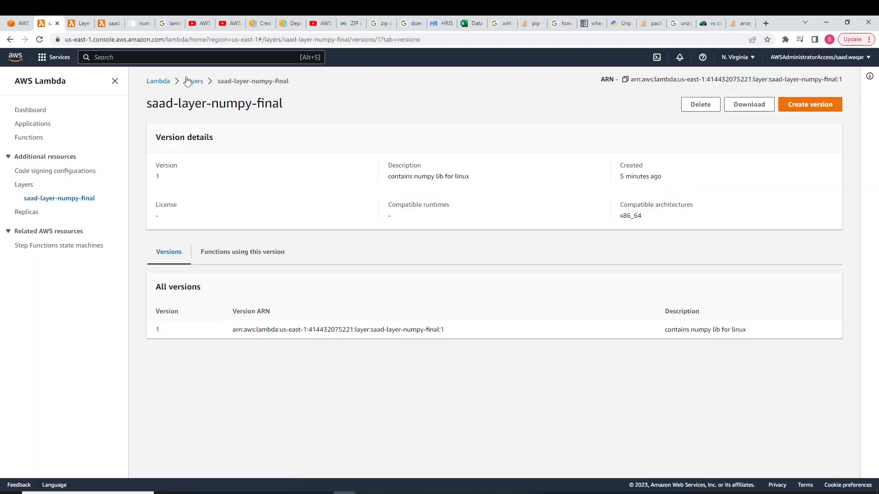
Open the list of all Lambda functions from the dashboard and filter it by the prefix saad.
{"action": "left_click", "coordinate": [159, 81]}
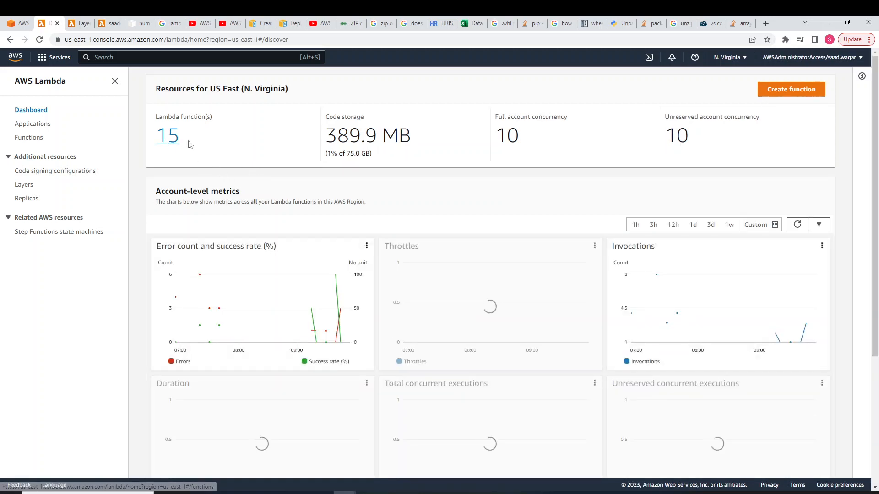
{"action": "left_click", "coordinate": [166, 145]}
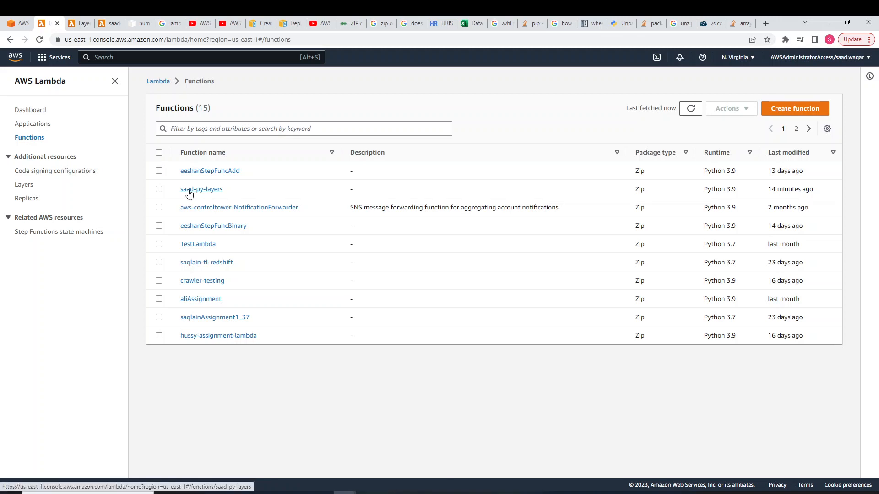
{"action": "left_click", "coordinate": [222, 129]}
{"action": "type", "text": "saad"}
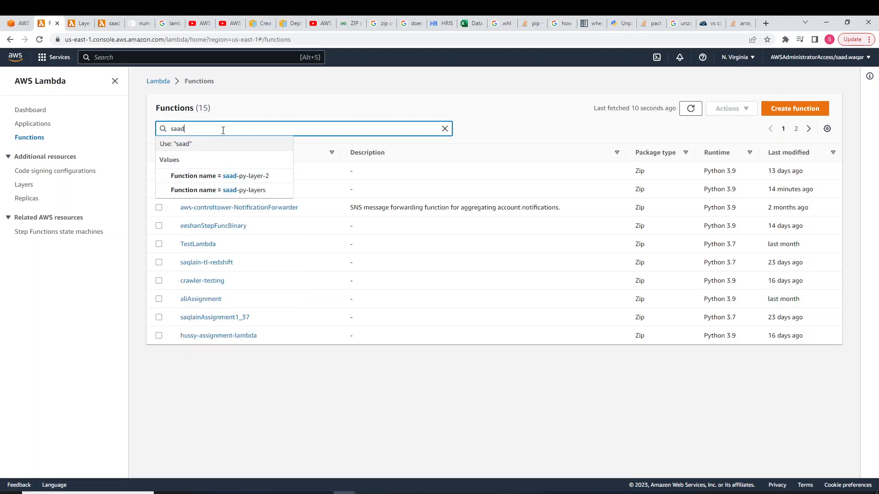
{"action": "key", "text": "Return"}
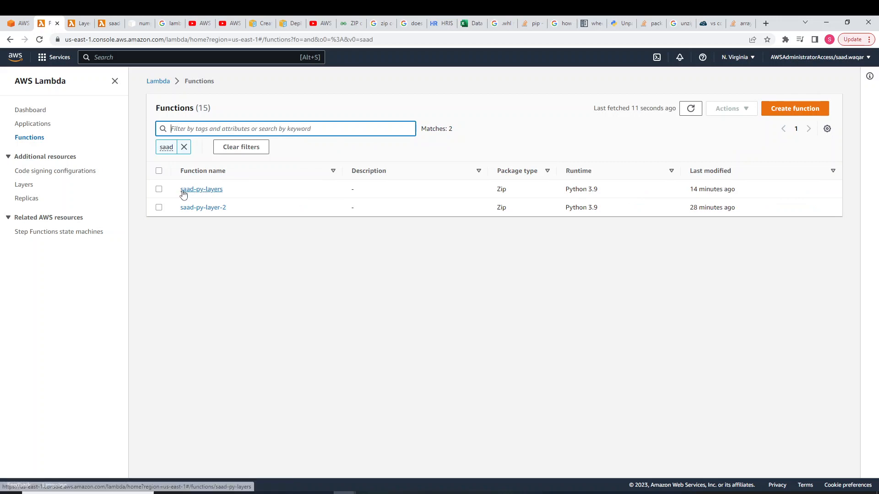
Open the saad-py-layers and saad-py-layer-2 functions in separate browser tabs and bring up their overviews.
{"action": "middle_click", "coordinate": [190, 211]}
{"action": "left_click", "coordinate": [74, 23]}
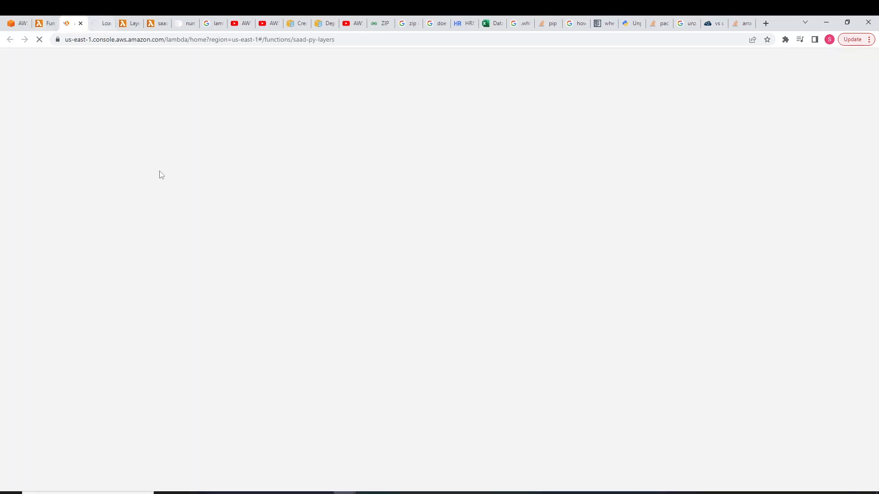
{"action": "left_click", "coordinate": [130, 20]}
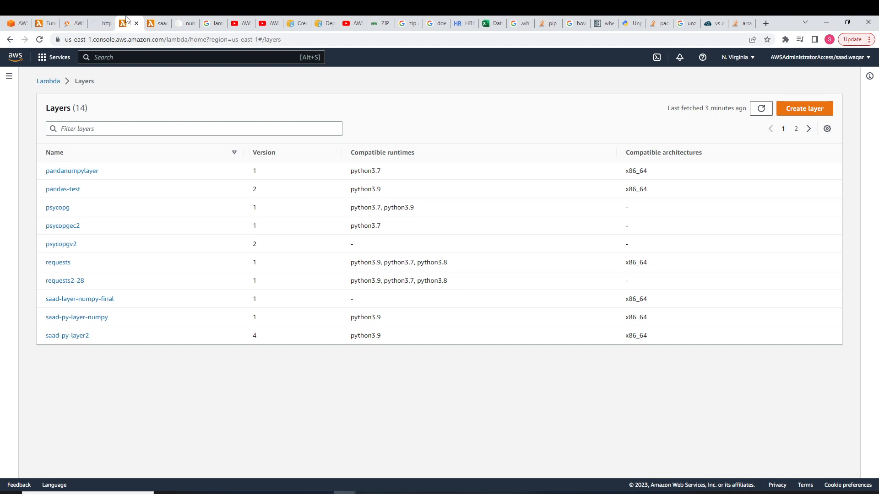
{"action": "left_click", "coordinate": [77, 20]}
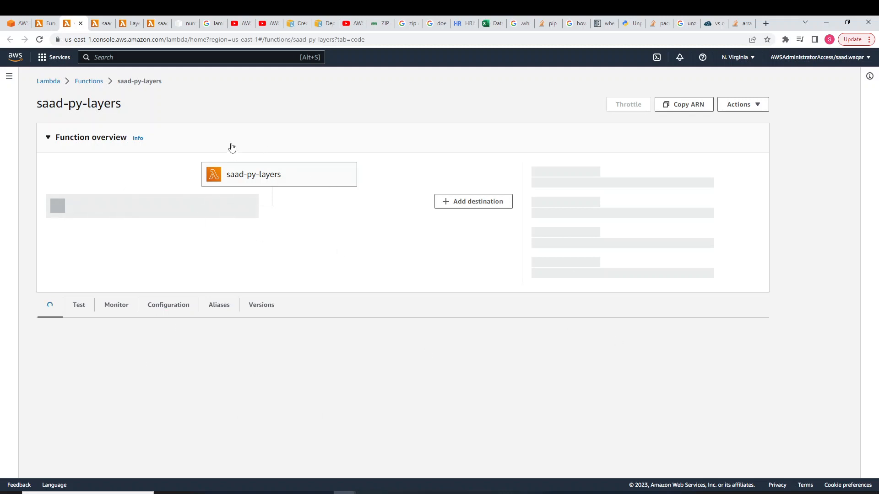
{"action": "key", "text": "ctrl+Tab"}
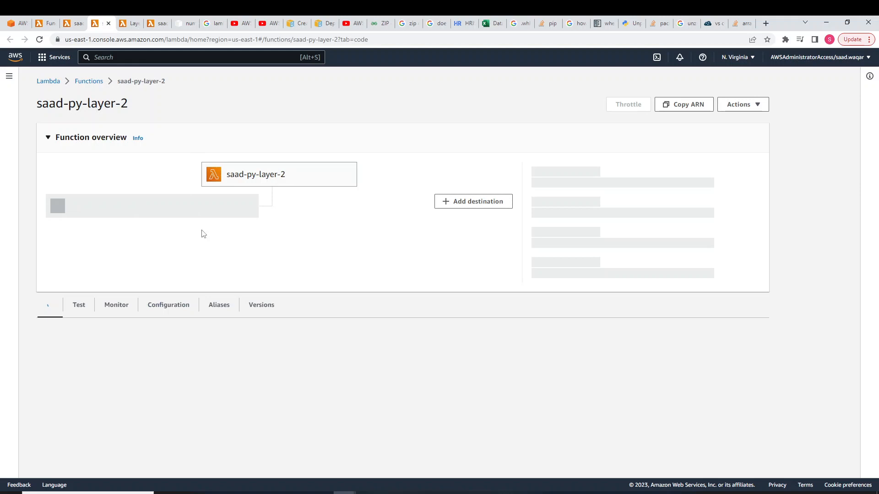
{"action": "left_click", "coordinate": [82, 25]}
{"action": "left_click", "coordinate": [101, 22]}
{"action": "left_click", "coordinate": [131, 22]}
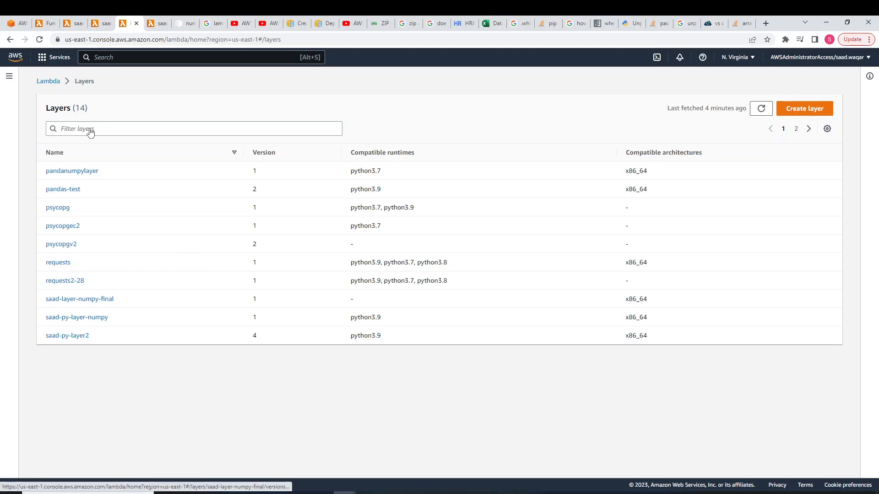
{"action": "left_click", "coordinate": [98, 19]}
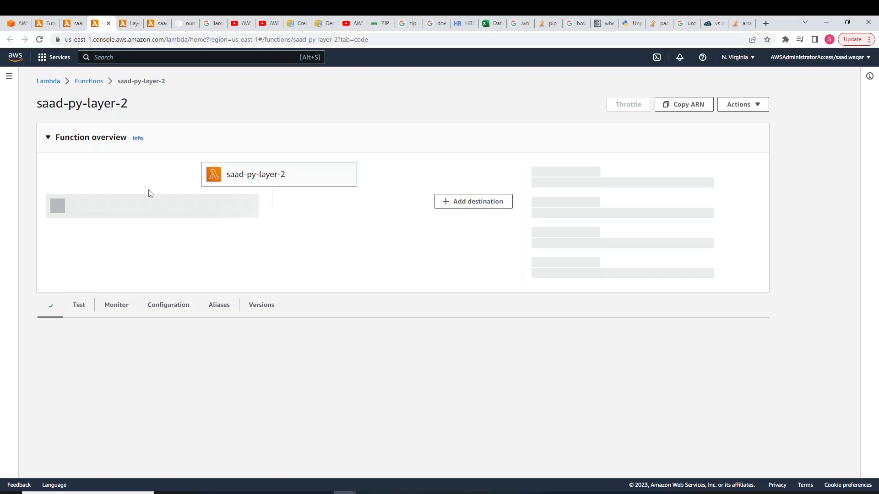
{"action": "left_click", "coordinate": [69, 21]}
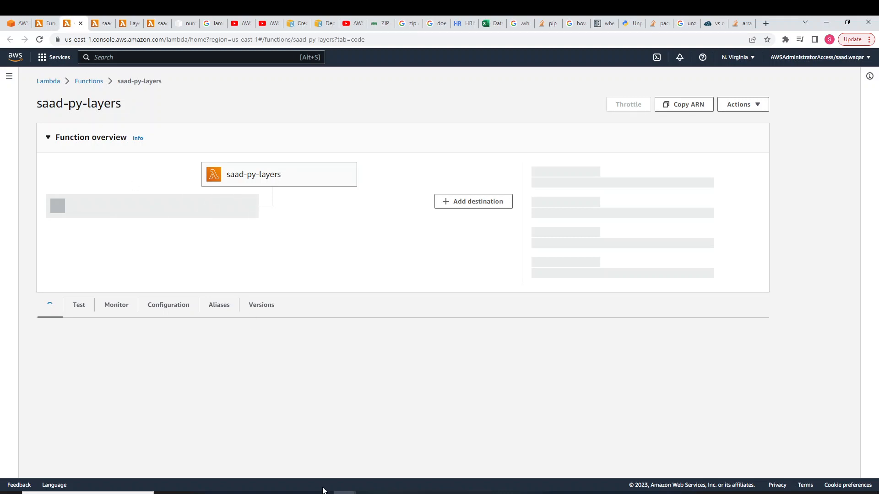
Check the Ethernet throughput in Task Manager and the VPN and proxy settings in Windows Settings, and return to the saad-py-layers function.
{"action": "left_click", "coordinate": [323, 492]}
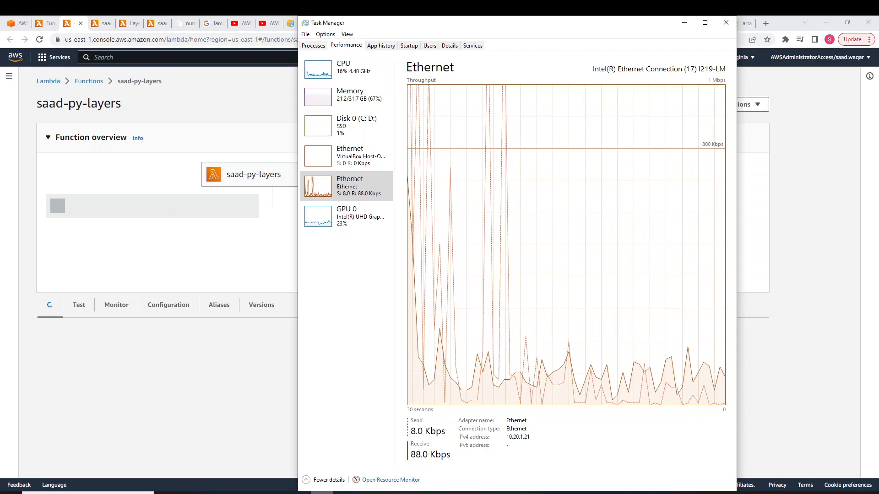
{"action": "left_click", "coordinate": [323, 492]}
{"action": "left_click", "coordinate": [389, 492]}
{"action": "left_click", "coordinate": [320, 230]}
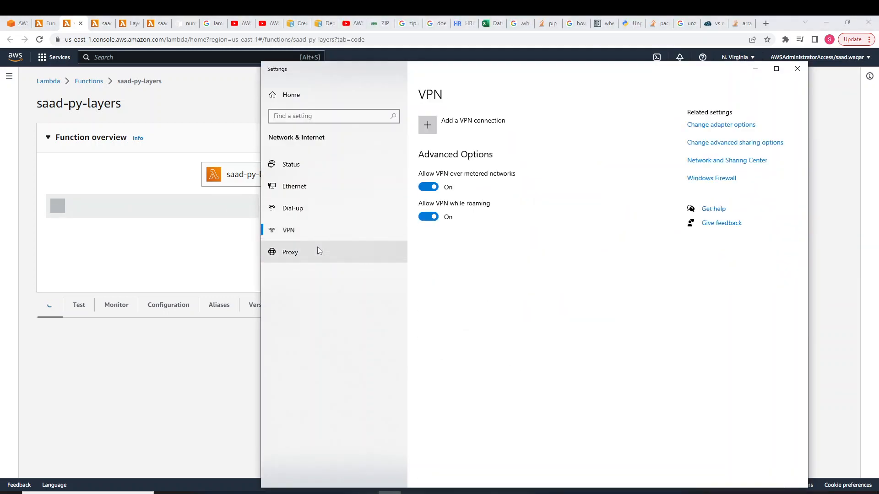
{"action": "left_click", "coordinate": [316, 250]}
{"action": "left_click", "coordinate": [197, 359]}
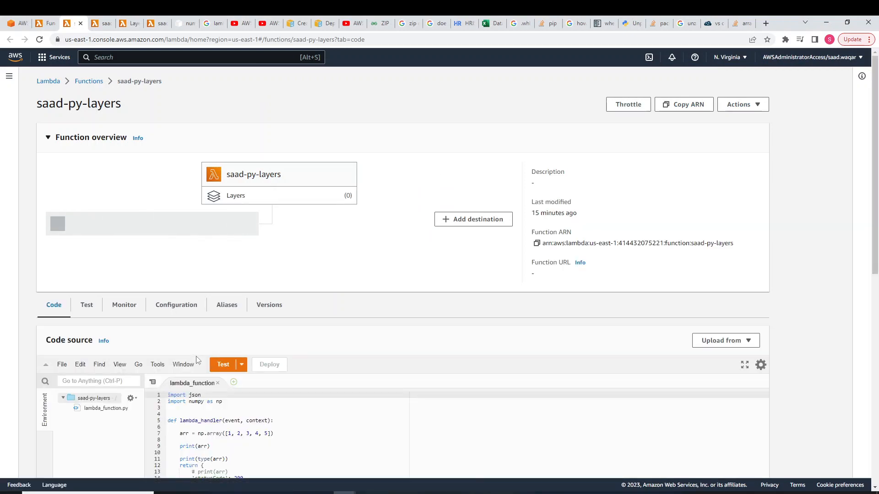
Open the add-layer form for the saad-py-layers function and look through its compatible custom layers for saad-layer-numpy-final.
{"action": "scroll", "coordinate": [267, 349], "scroll_direction": "down", "scroll_amount": 2}
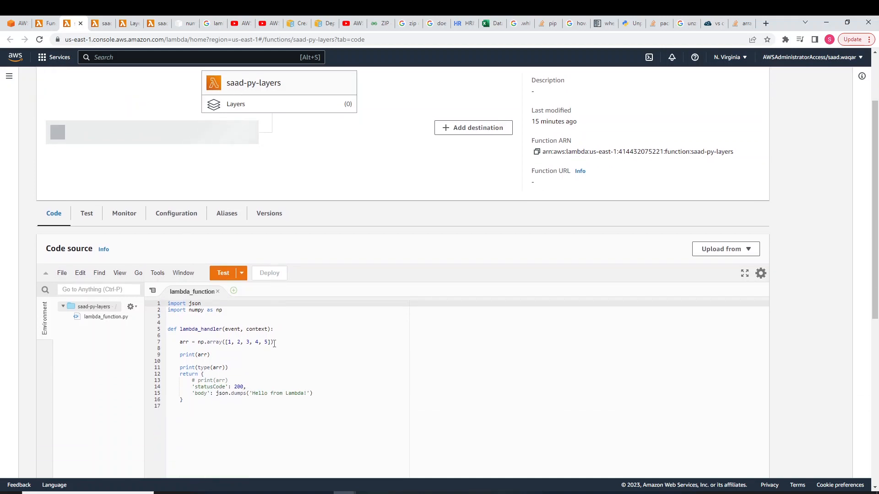
{"action": "scroll", "coordinate": [274, 340], "scroll_direction": "down", "scroll_amount": 7}
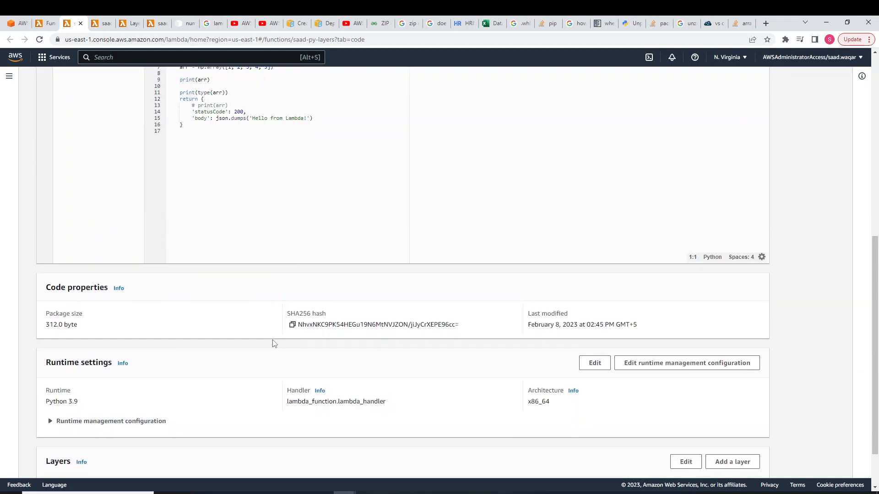
{"action": "left_click", "coordinate": [732, 402]}
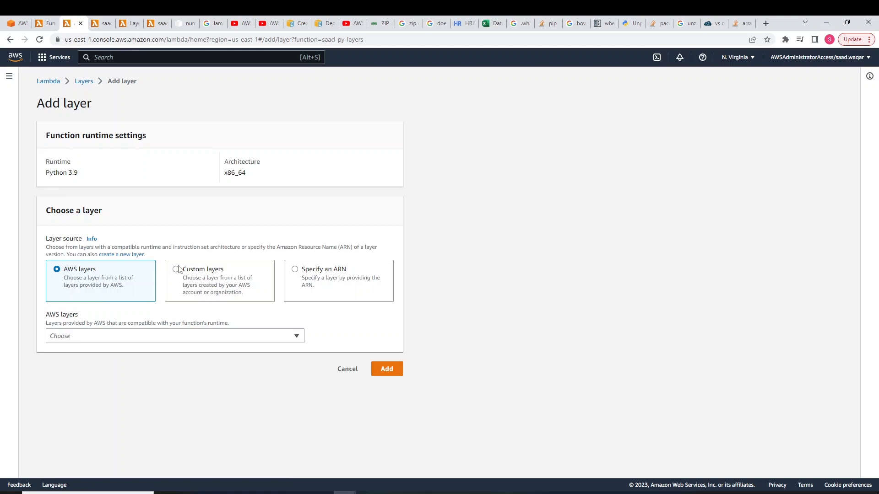
{"action": "left_click", "coordinate": [178, 269]}
{"action": "left_click", "coordinate": [148, 335]}
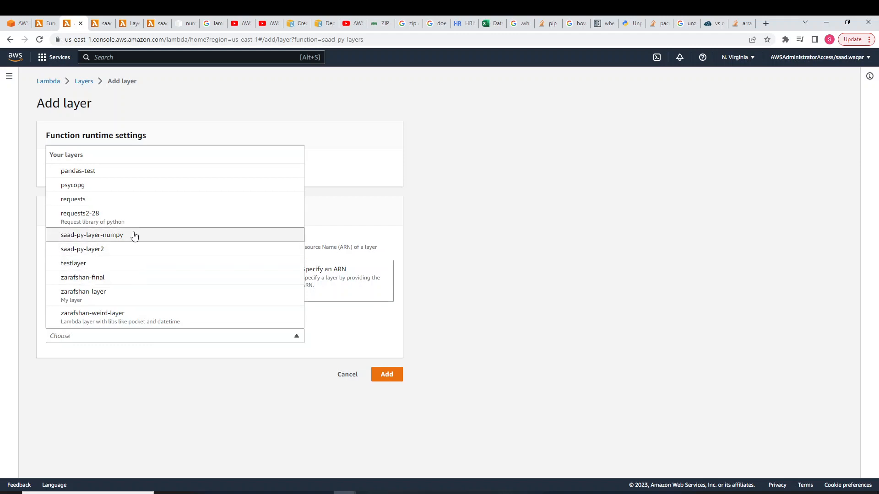
{"action": "left_click", "coordinate": [137, 392]}
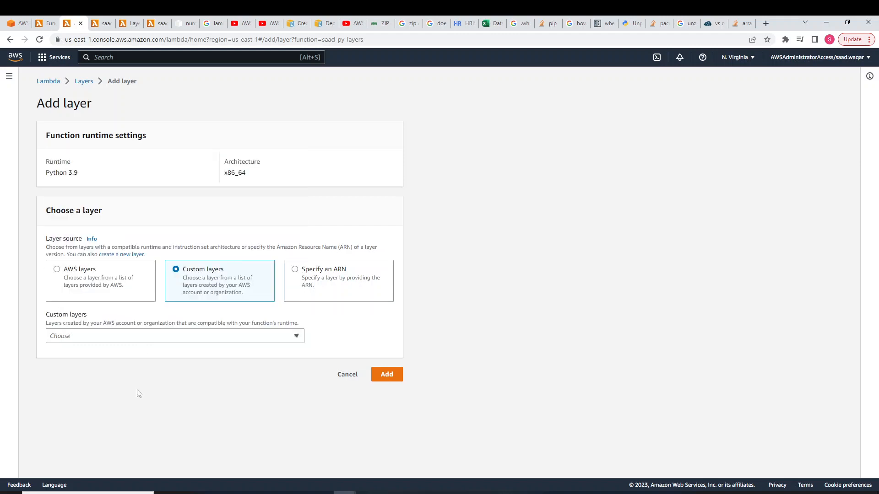
Open the add-layer form for the saad-py-layer-2 function and look through its custom layers for saad-layer-numpy-final.
{"action": "key", "text": "ctrl+Tab"}
{"action": "scroll", "coordinate": [175, 280], "scroll_direction": "up", "scroll_amount": 1}
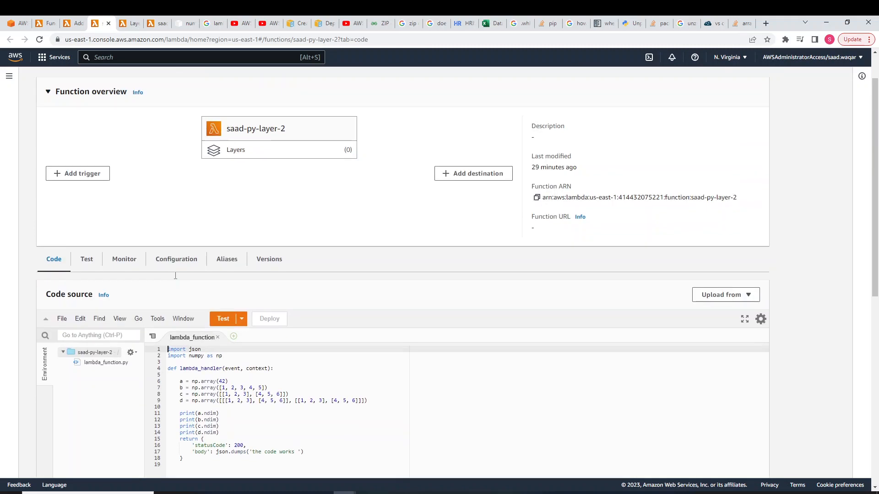
{"action": "scroll", "coordinate": [261, 275], "scroll_direction": "down", "scroll_amount": 10}
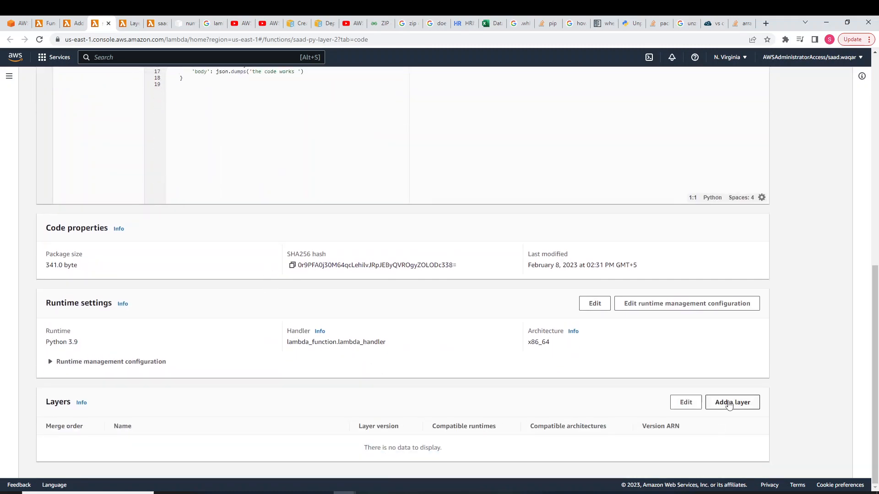
{"action": "left_click", "coordinate": [732, 400]}
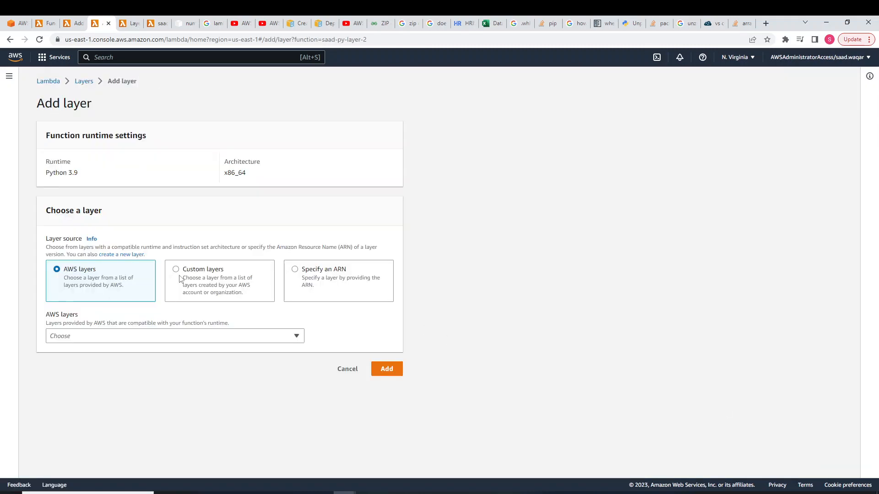
{"action": "left_click", "coordinate": [181, 278]}
{"action": "left_click", "coordinate": [146, 338]}
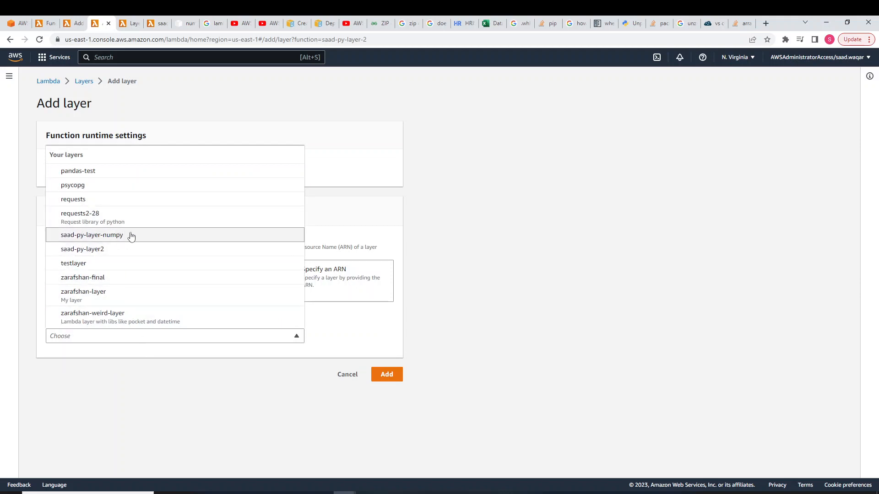
{"action": "left_click", "coordinate": [579, 275]}
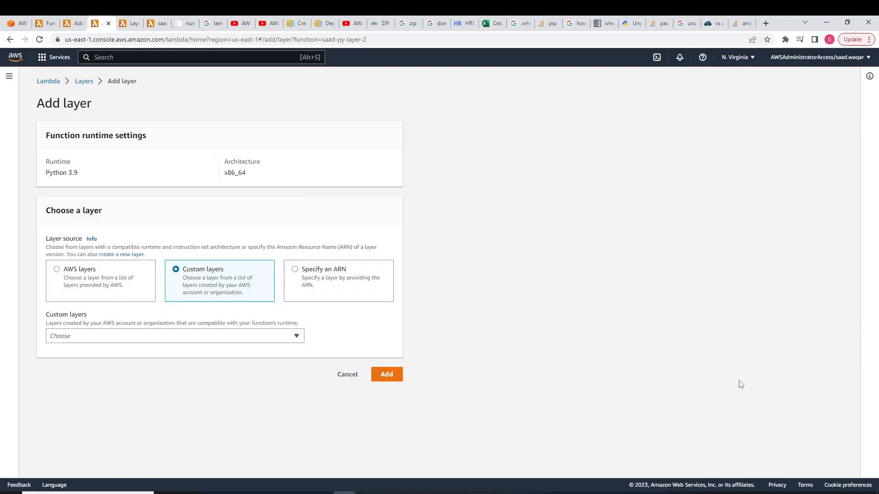
{"action": "left_click", "coordinate": [659, 493]}
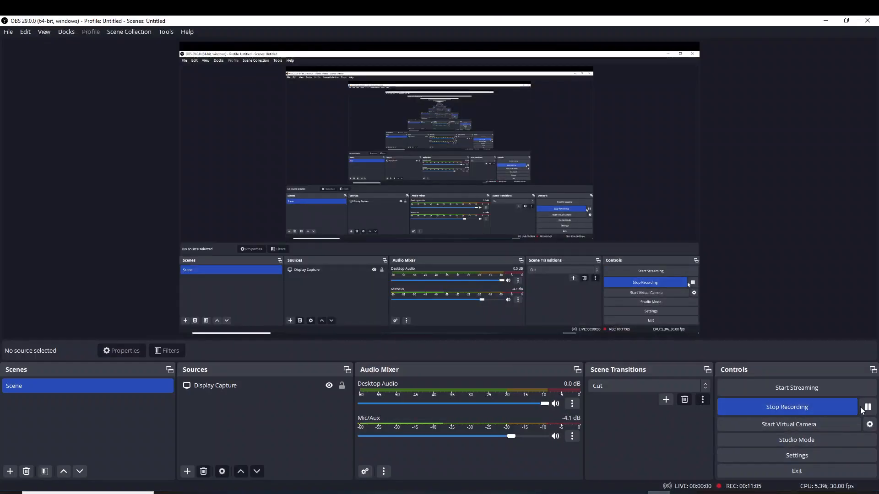
{"action": "left_click", "coordinate": [863, 407]}
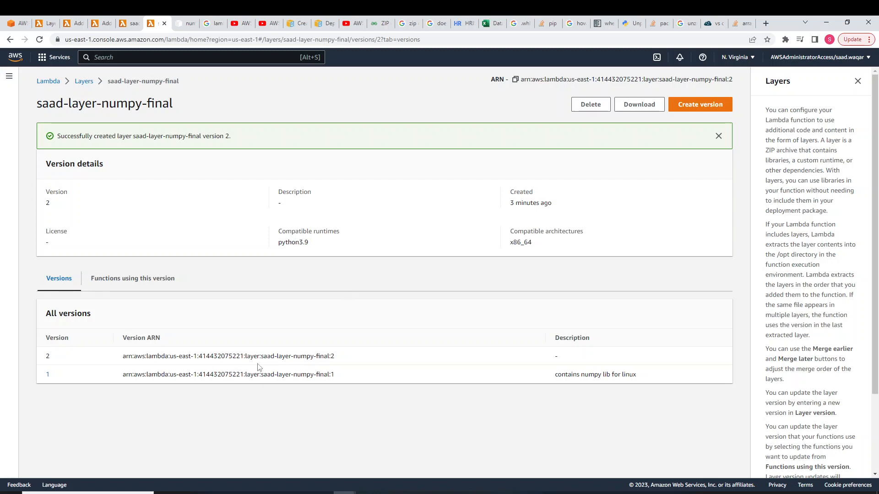
Review the versions of saad-layer-numpy-final and attach version 2 of that custom layer to the saad-py-layers function.
{"action": "left_click_drag", "start_coordinate": [310, 354], "coordinate": [338, 358]}
{"action": "left_click", "coordinate": [343, 386]}
{"action": "left_click", "coordinate": [72, 19]}
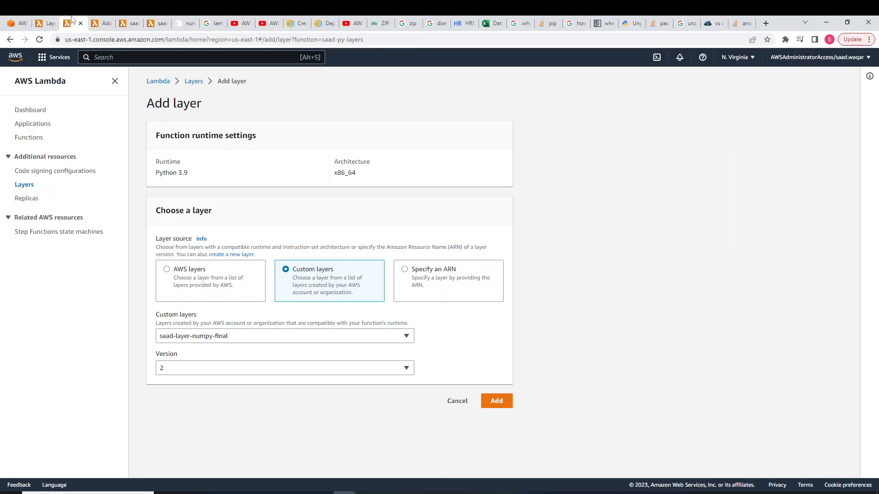
{"action": "left_click", "coordinate": [241, 335]}
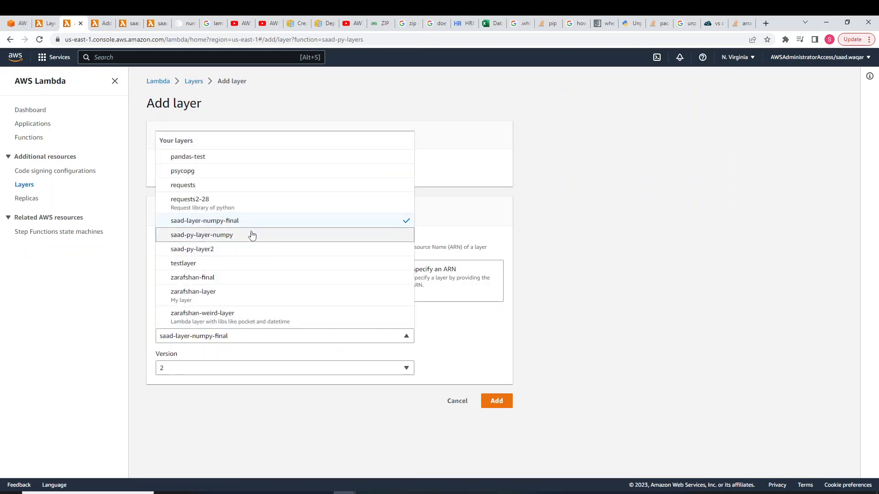
{"action": "left_click", "coordinate": [238, 393]}
{"action": "left_click", "coordinate": [242, 372]}
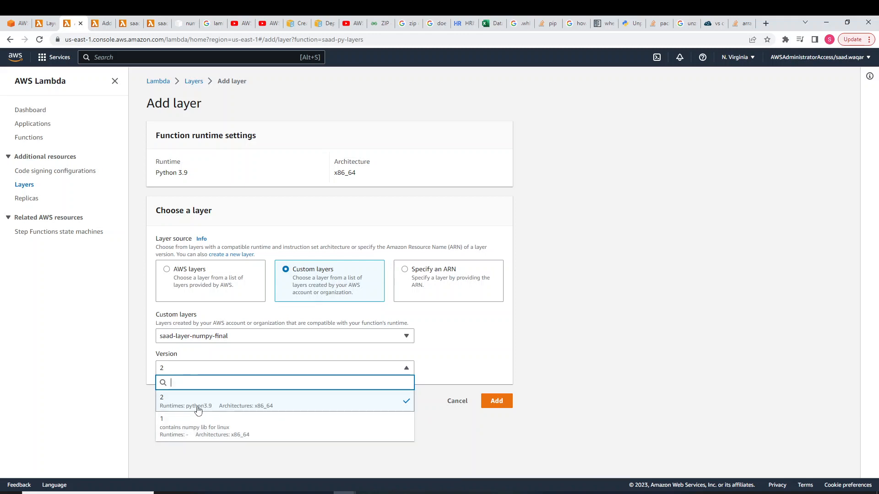
{"action": "left_click", "coordinate": [246, 408]}
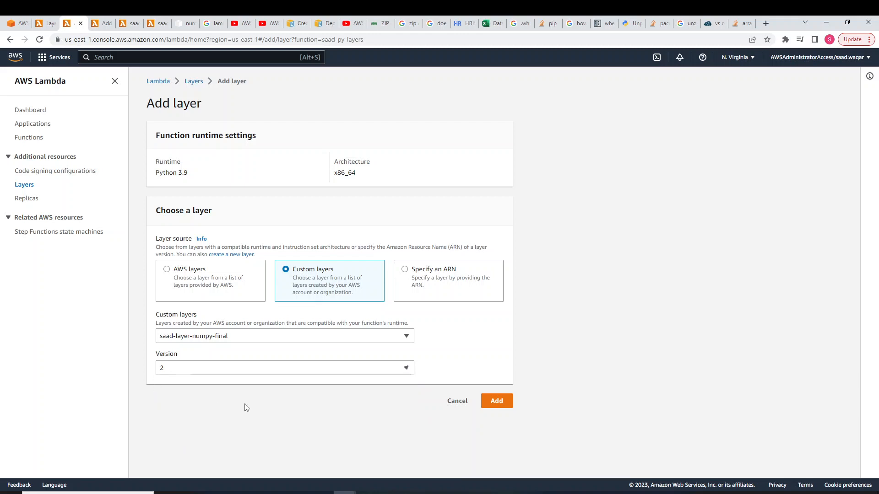
{"action": "left_click", "coordinate": [498, 407]}
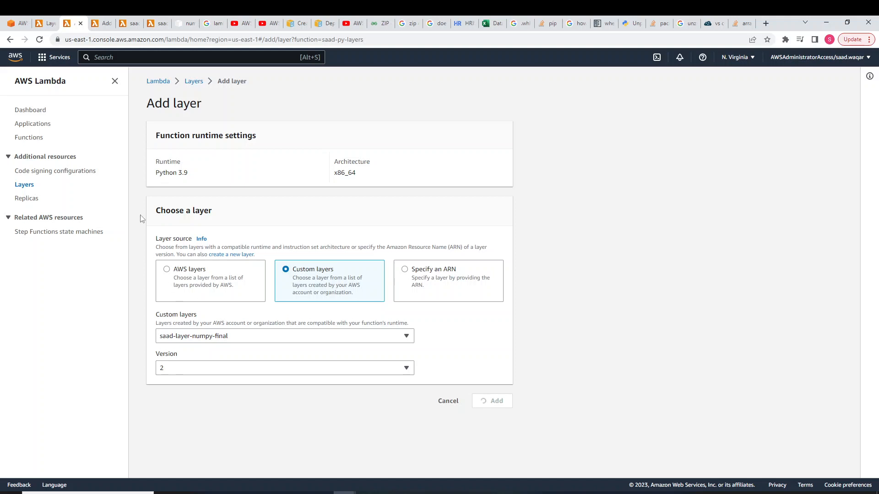
Go from the add-layer form to the list of all Lambda functions, filter it by saad and open saad-py-layer-2.
{"action": "key", "text": "ctrl+Tab"}
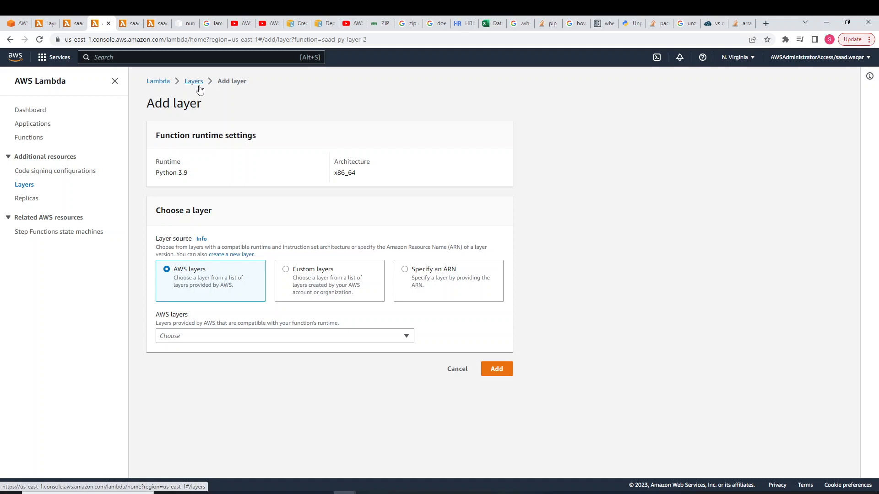
{"action": "left_click", "coordinate": [198, 86]}
{"action": "left_click", "coordinate": [161, 81]}
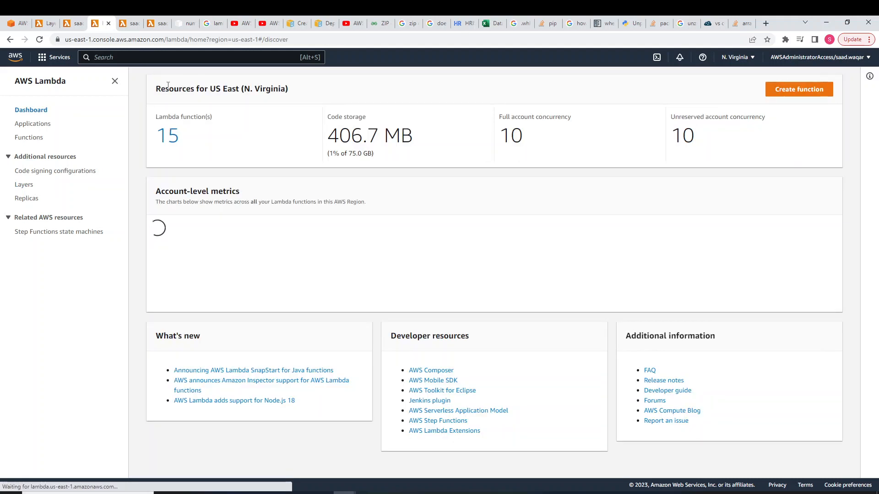
{"action": "left_click", "coordinate": [172, 140]}
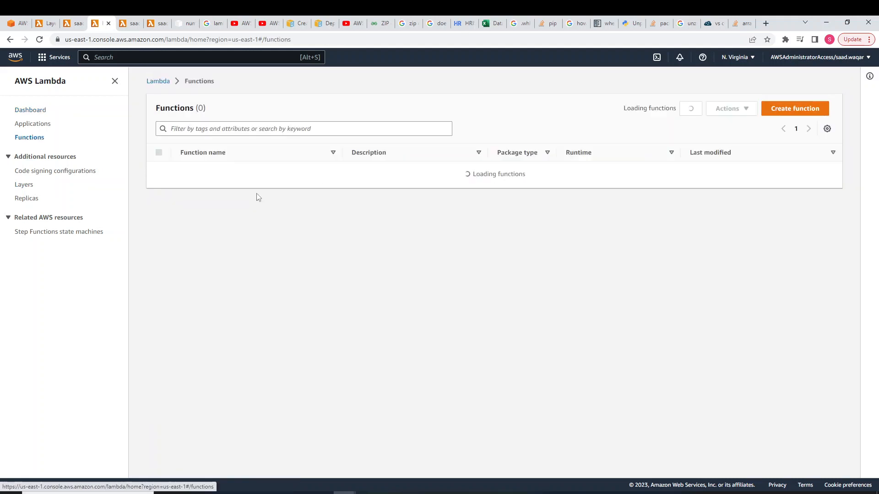
{"action": "left_click", "coordinate": [79, 20]}
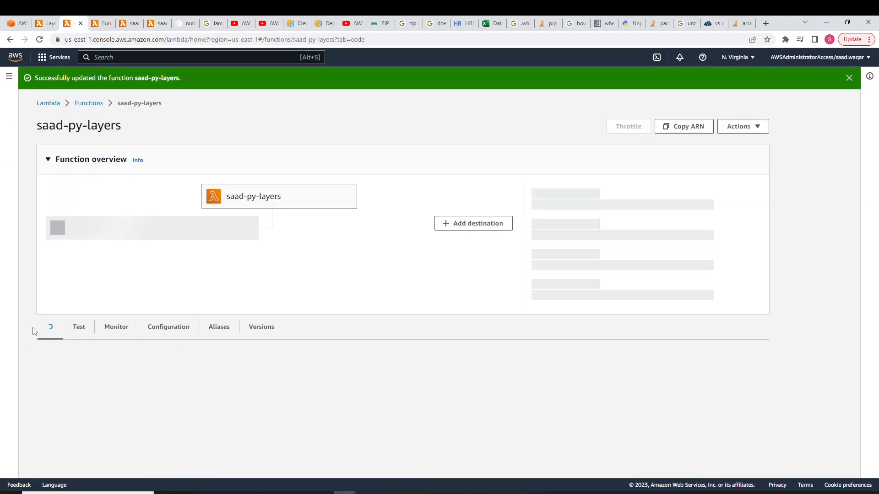
{"action": "left_click", "coordinate": [101, 23]}
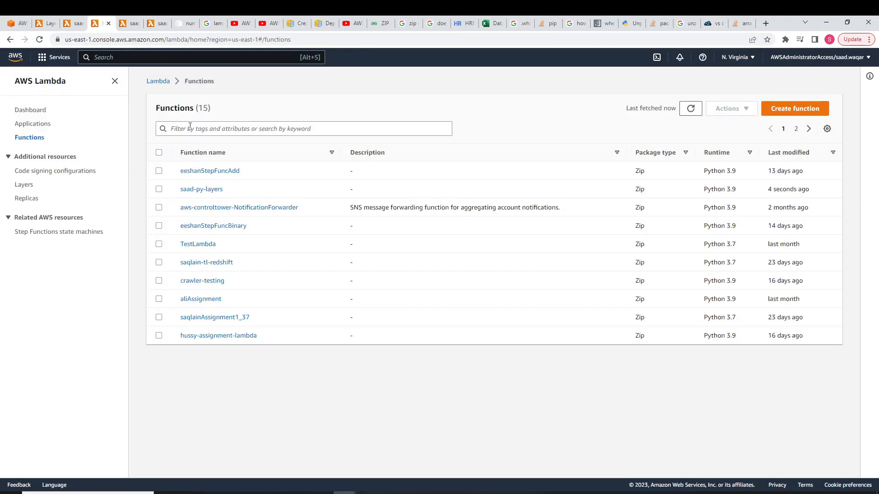
{"action": "left_click", "coordinate": [232, 130]}
{"action": "type", "text": "saad"}
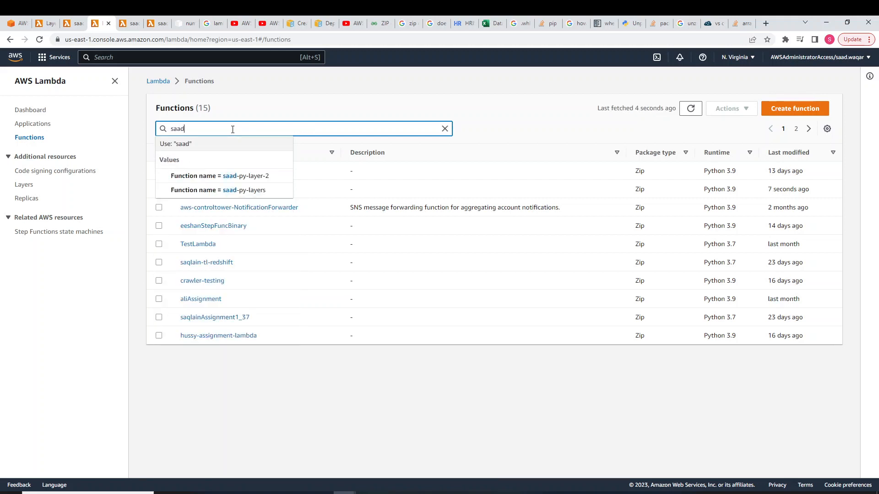
{"action": "key", "text": "Return"}
{"action": "left_click", "coordinate": [214, 208]}
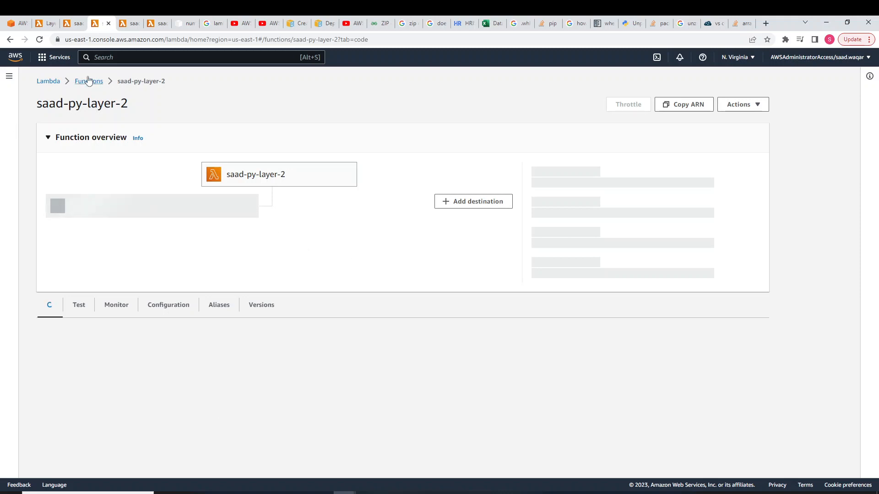
Check the attached layers and the code of the saad-py-layers function.
{"action": "left_click", "coordinate": [62, 21]}
{"action": "scroll", "coordinate": [258, 346], "scroll_direction": "down", "scroll_amount": 10}
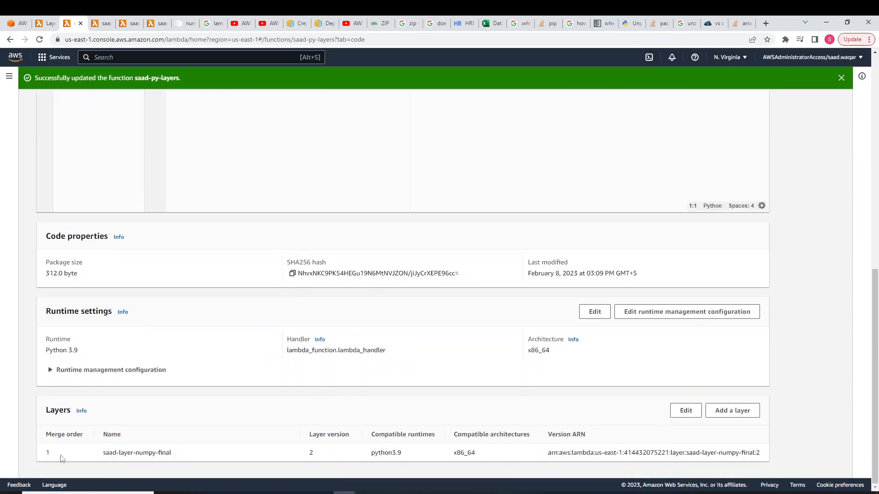
{"action": "scroll", "coordinate": [502, 461], "scroll_direction": "up", "scroll_amount": 10}
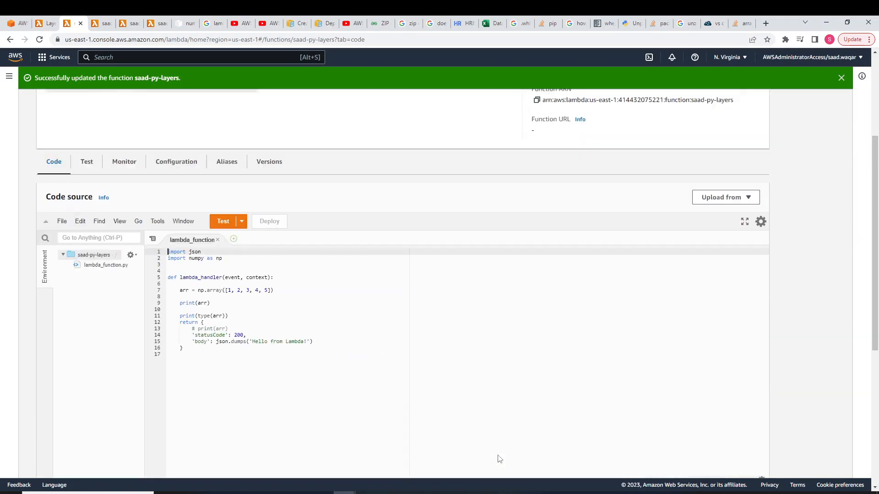
Switch to the saad-py-layer-2 function, check its attached layers and open its add-layer form.
{"action": "left_click", "coordinate": [98, 22]}
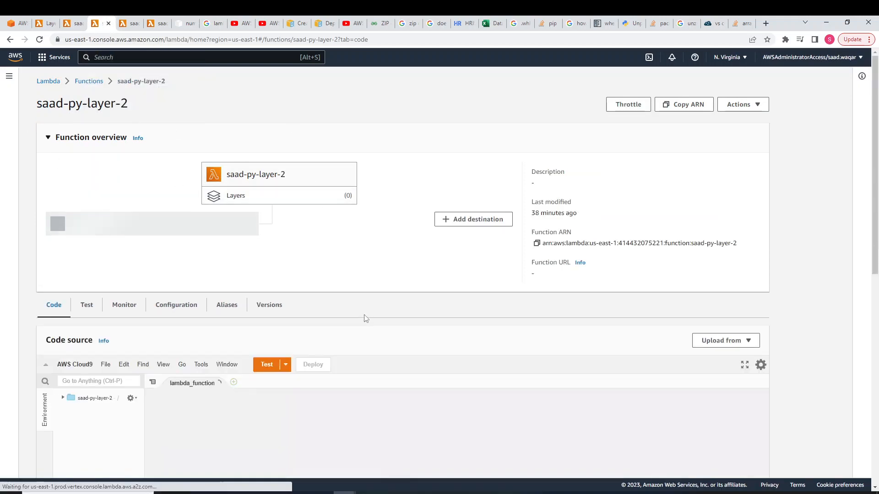
{"action": "scroll", "coordinate": [366, 318], "scroll_direction": "down", "scroll_amount": 9}
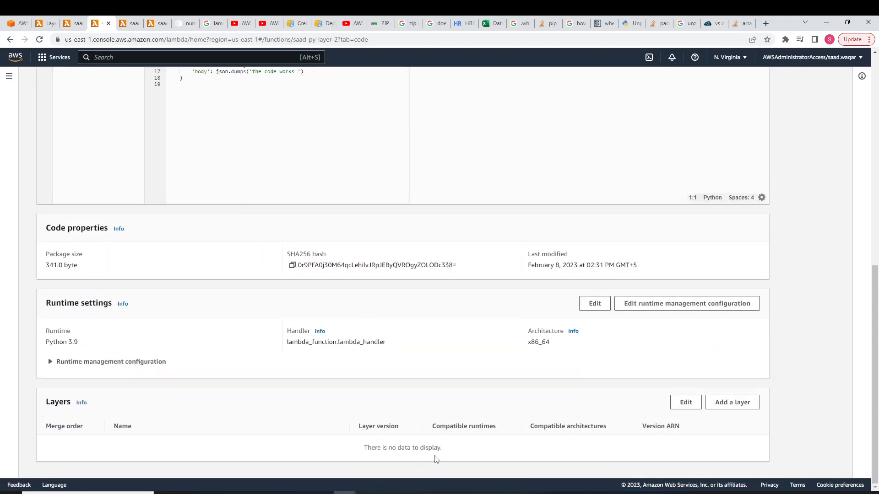
{"action": "scroll", "coordinate": [448, 452], "scroll_direction": "up", "scroll_amount": 6}
{"action": "scroll", "coordinate": [449, 452], "scroll_direction": "down", "scroll_amount": 6}
{"action": "left_click", "coordinate": [732, 401]}
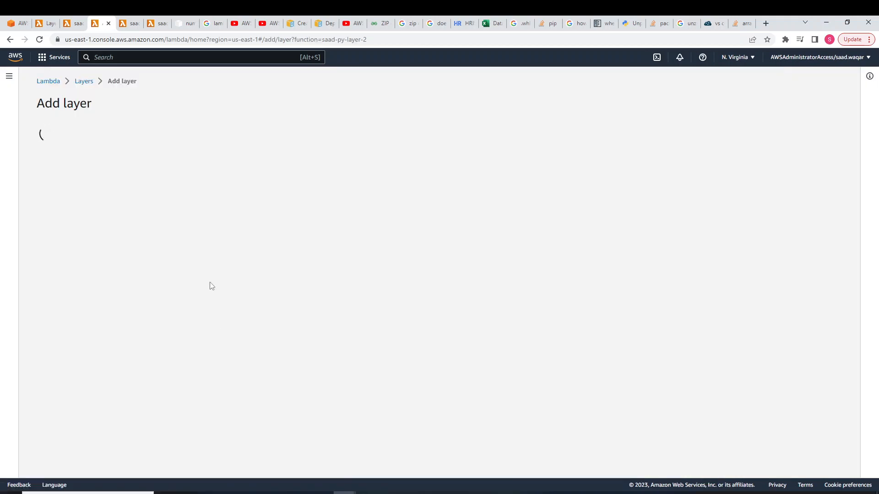
Attach version 2 of the custom layer saad-layer-numpy-final to the saad-py-layer-2 function.
{"action": "left_click", "coordinate": [185, 274]}
{"action": "left_click", "coordinate": [138, 337]}
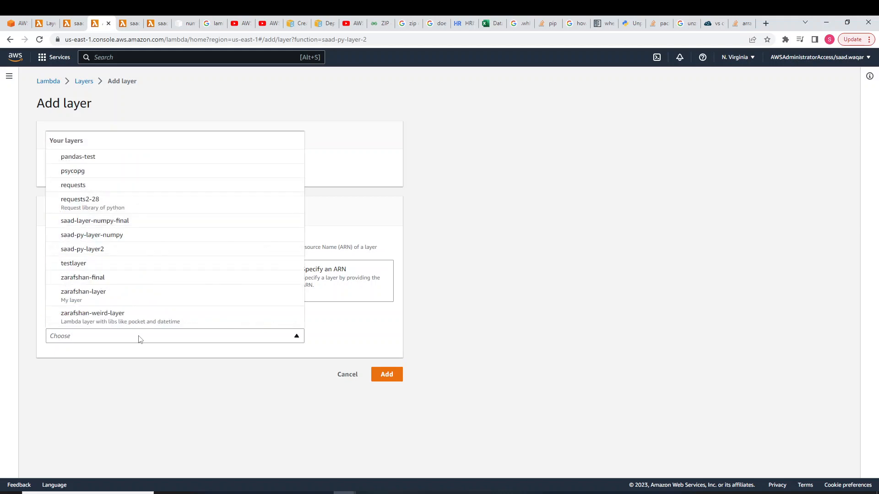
{"action": "left_click", "coordinate": [143, 228]}
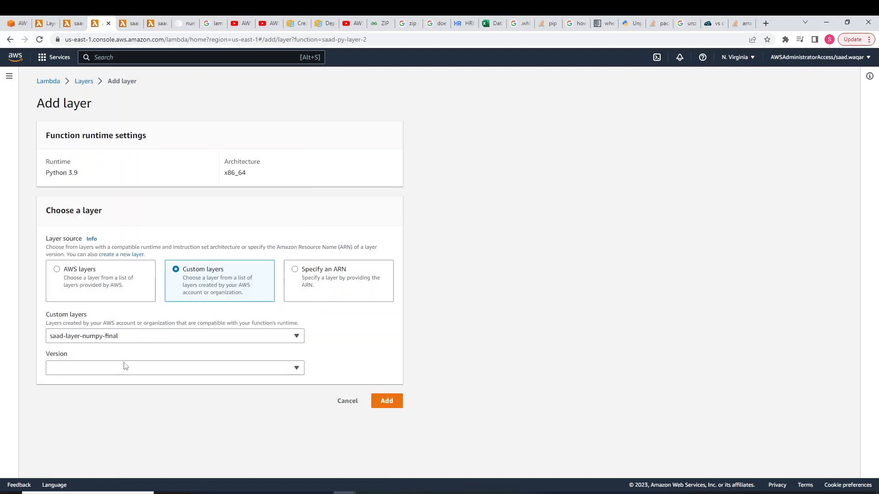
{"action": "left_click", "coordinate": [123, 367]}
{"action": "left_click", "coordinate": [109, 405]}
{"action": "left_click", "coordinate": [373, 402]}
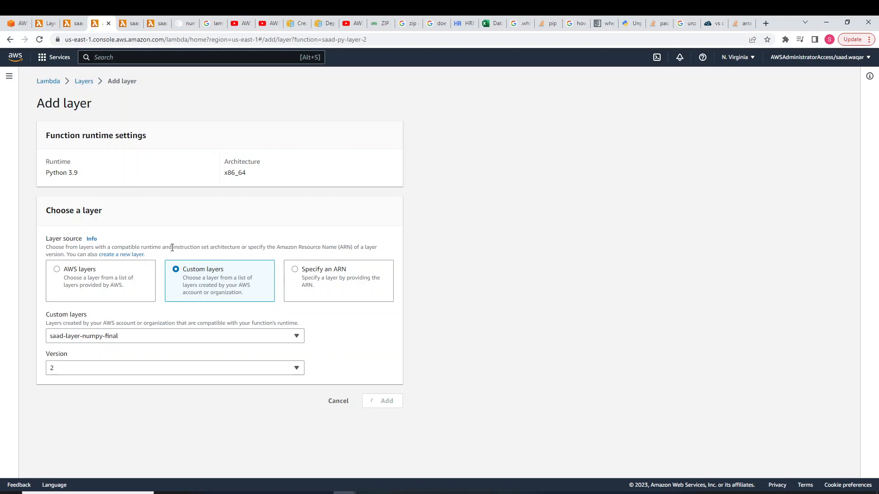
Run the test of the saad-py-layers function and examine its response and the printed array lines in the function logs.
{"action": "scroll", "coordinate": [390, 385], "scroll_direction": "down", "scroll_amount": 3}
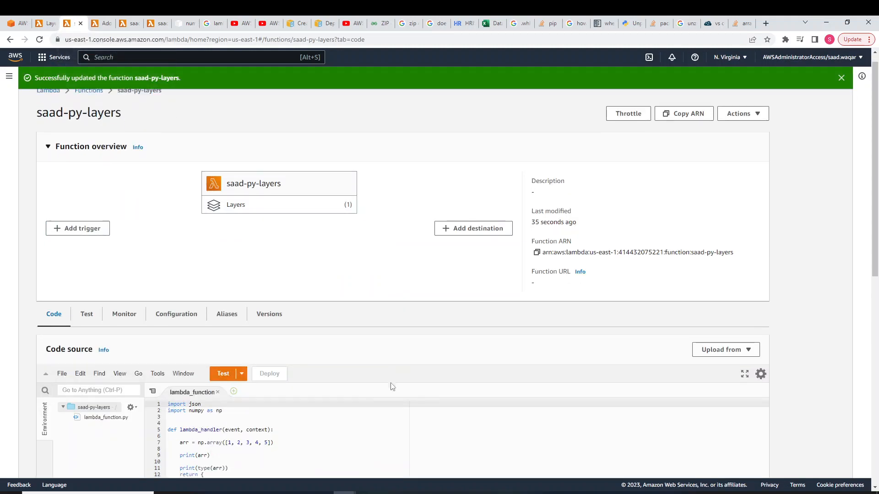
{"action": "left_click", "coordinate": [223, 249]}
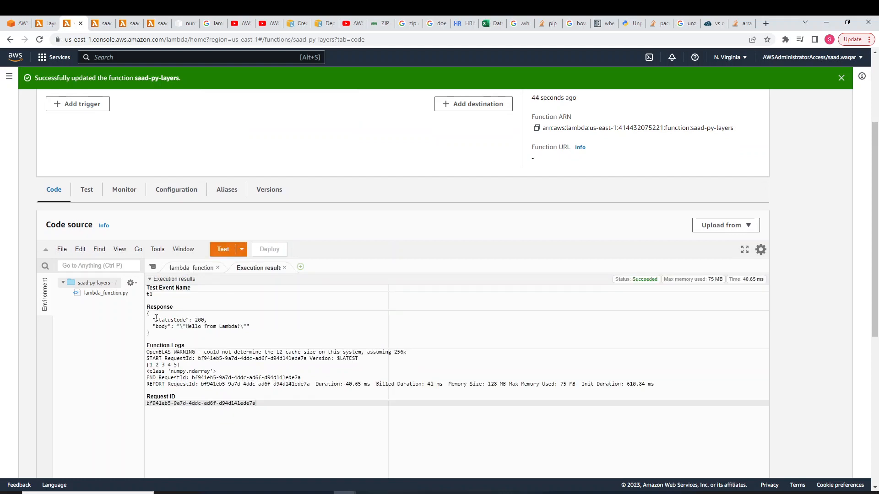
{"action": "left_click_drag", "start_coordinate": [156, 318], "coordinate": [259, 331]}
{"action": "left_click", "coordinate": [262, 331]}
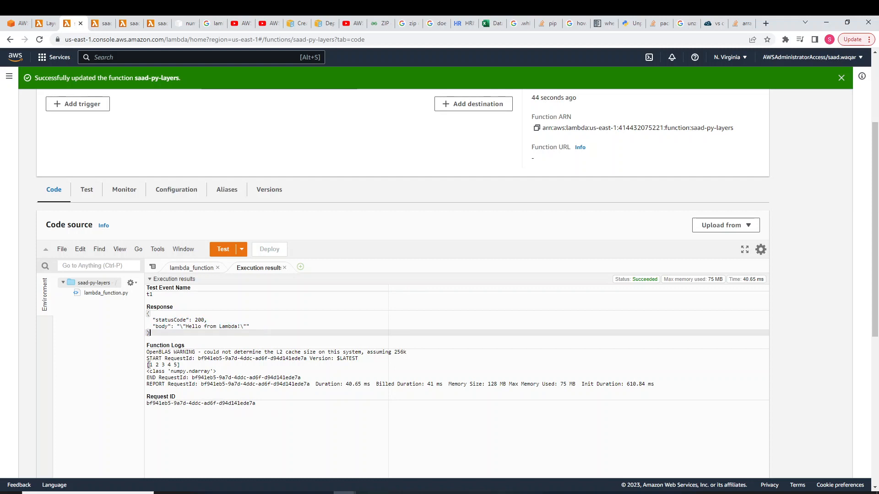
{"action": "left_click_drag", "start_coordinate": [147, 365], "coordinate": [201, 372]}
Compare the array definition and print statements in the saad-py-layers code with the output in the execution results.
{"action": "left_click", "coordinate": [201, 268]}
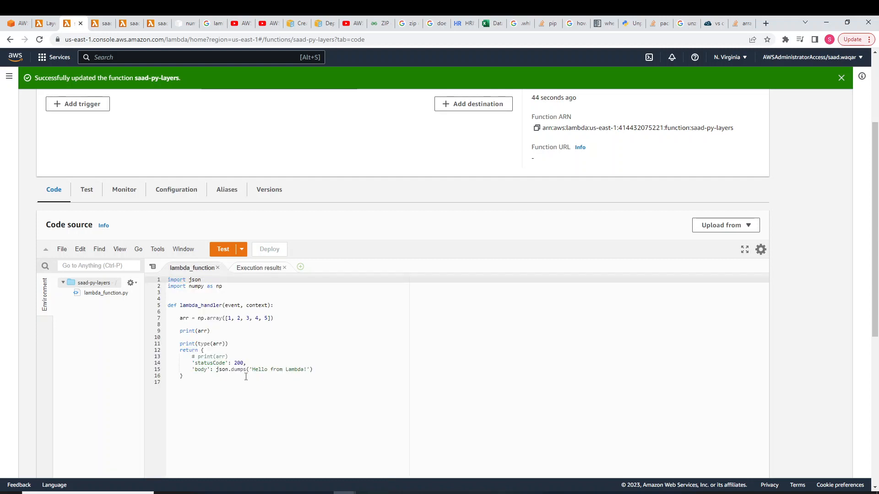
{"action": "left_click_drag", "start_coordinate": [223, 319], "coordinate": [271, 320]}
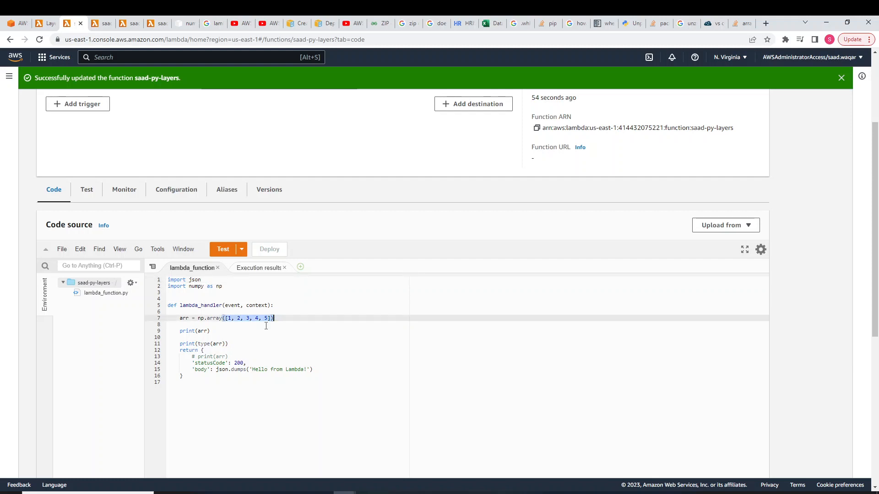
{"action": "left_click", "coordinate": [266, 325]}
{"action": "left_click_drag", "start_coordinate": [201, 344], "coordinate": [222, 350]}
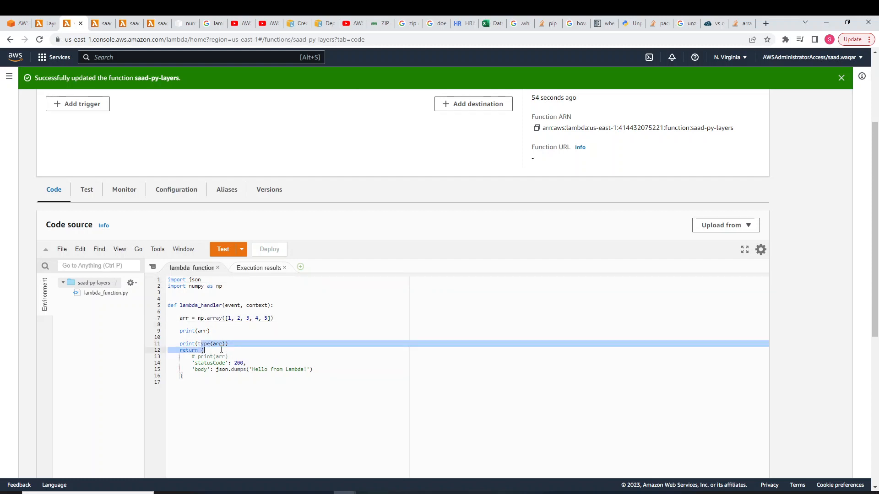
{"action": "left_click", "coordinate": [249, 272]}
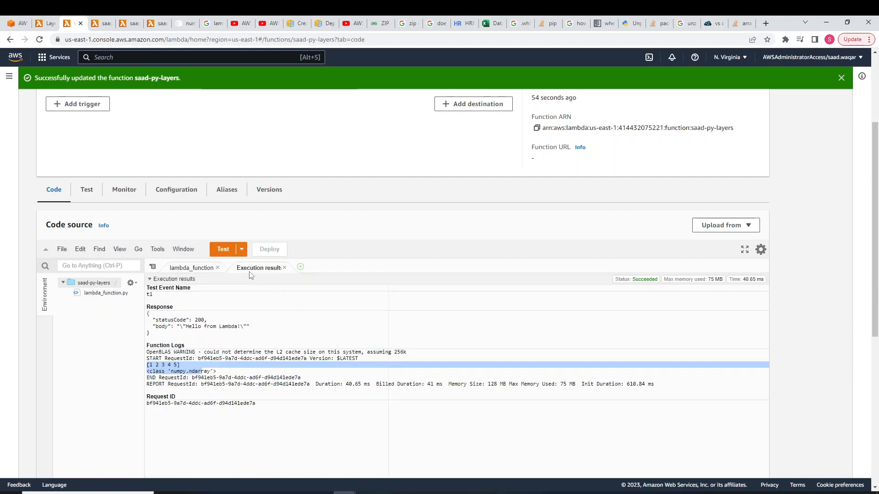
{"action": "left_click", "coordinate": [237, 384]}
{"action": "left_click_drag", "start_coordinate": [168, 371], "coordinate": [217, 372]}
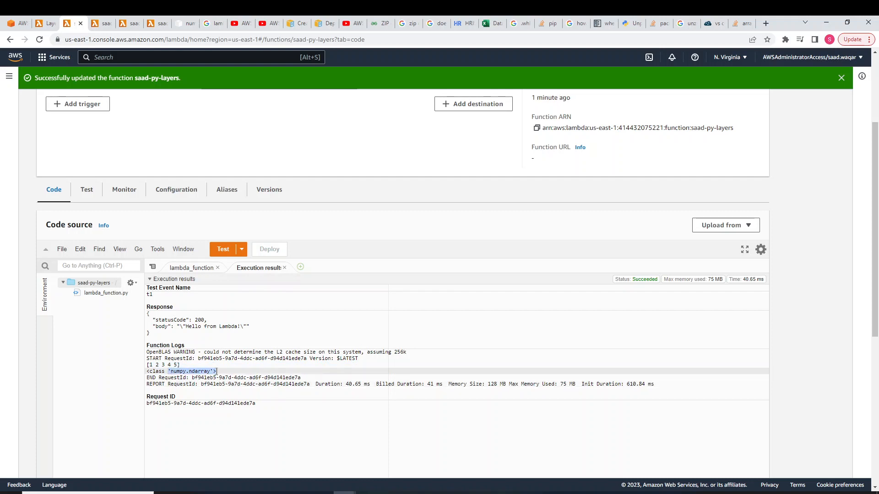
{"action": "left_click", "coordinate": [208, 271]}
{"action": "left_click", "coordinate": [222, 352]}
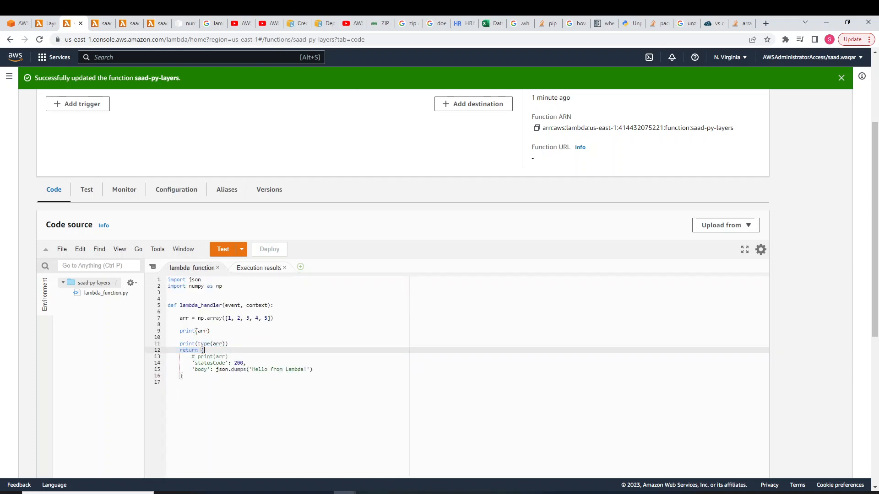
{"action": "left_click", "coordinate": [237, 318]}
Switch to the saad-py-layer-2 function and check its attached layers and its code.
{"action": "key", "text": "ctrl+Tab"}
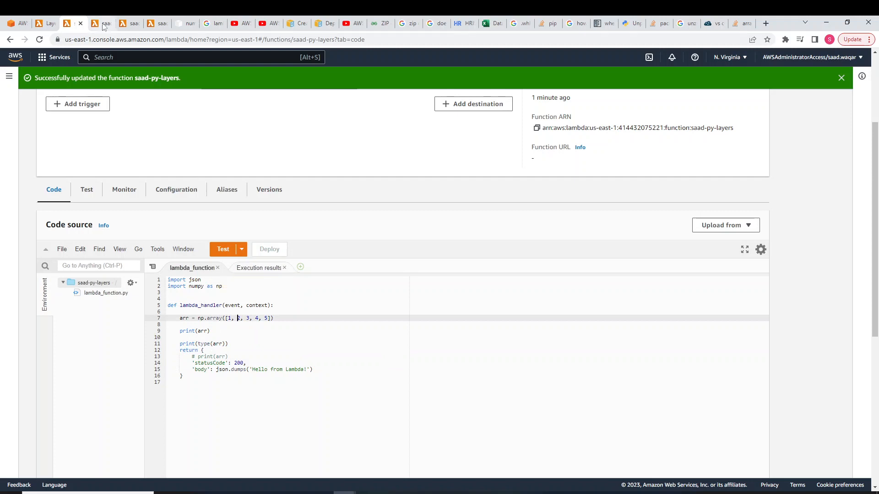
{"action": "scroll", "coordinate": [290, 384], "scroll_direction": "down", "scroll_amount": 3}
{"action": "scroll", "coordinate": [290, 383], "scroll_direction": "down", "scroll_amount": 7}
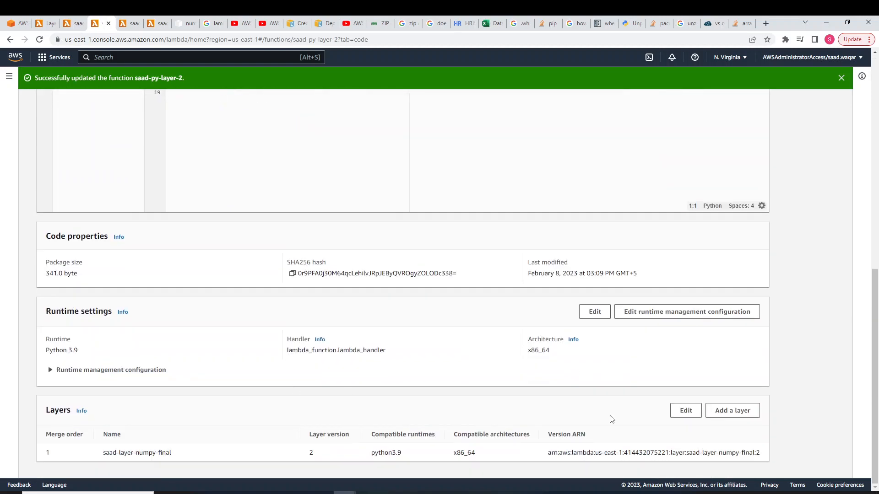
{"action": "scroll", "coordinate": [621, 459], "scroll_direction": "up", "scroll_amount": 4}
{"action": "scroll", "coordinate": [492, 418], "scroll_direction": "up", "scroll_amount": 3}
{"action": "scroll", "coordinate": [466, 408], "scroll_direction": "down", "scroll_amount": 7}
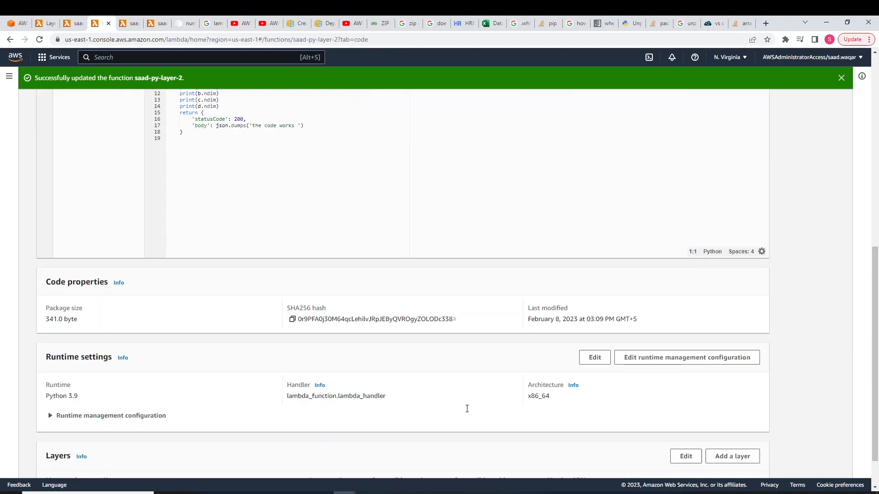
{"action": "scroll", "coordinate": [464, 474], "scroll_direction": "up", "scroll_amount": 4}
{"action": "scroll", "coordinate": [447, 454], "scroll_direction": "up", "scroll_amount": 5}
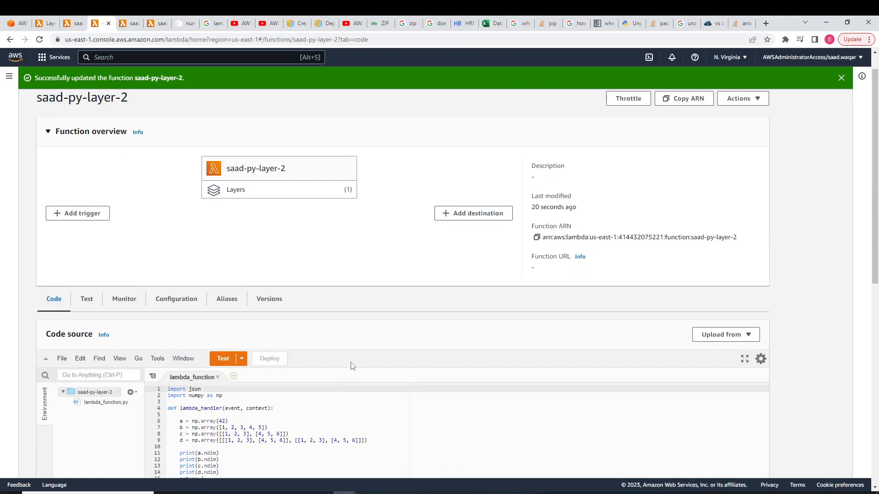
Run the test of the saad-py-layer-2 function and compare its ndim print statements with the logged output.
{"action": "scroll", "coordinate": [353, 363], "scroll_direction": "down", "scroll_amount": 2}
{"action": "left_click", "coordinate": [220, 267]}
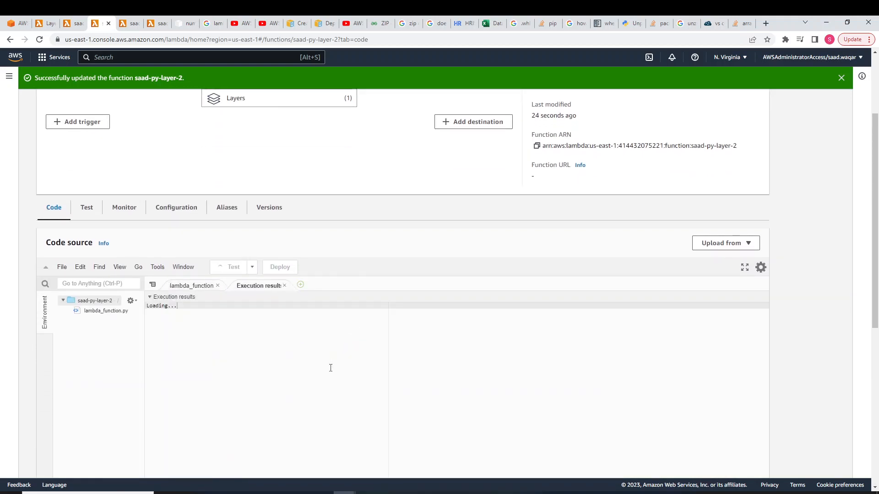
{"action": "left_click", "coordinate": [191, 286]}
{"action": "scroll", "coordinate": [252, 331], "scroll_direction": "down", "scroll_amount": 1}
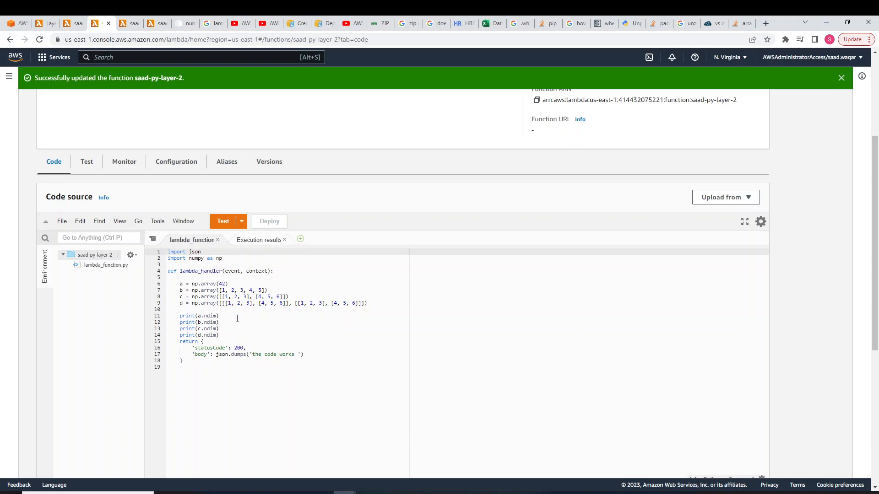
{"action": "left_click_drag", "start_coordinate": [180, 316], "coordinate": [219, 335]}
{"action": "left_click", "coordinate": [222, 373]}
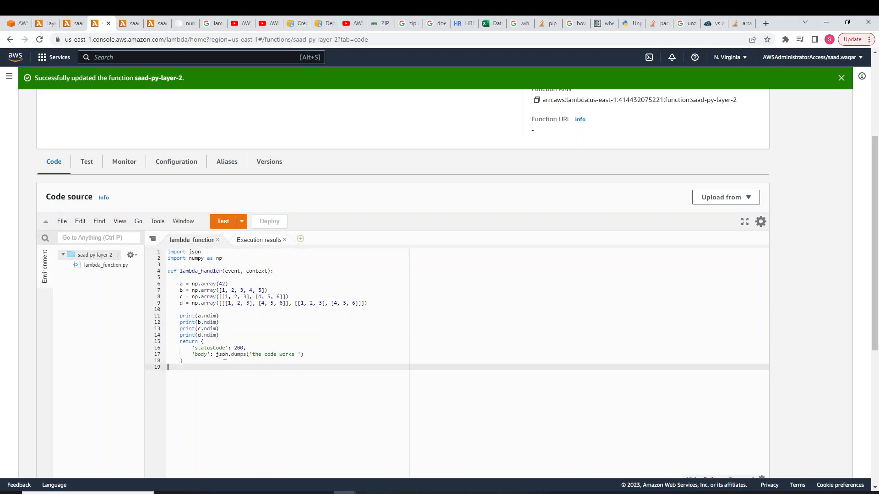
{"action": "left_click", "coordinate": [256, 241]}
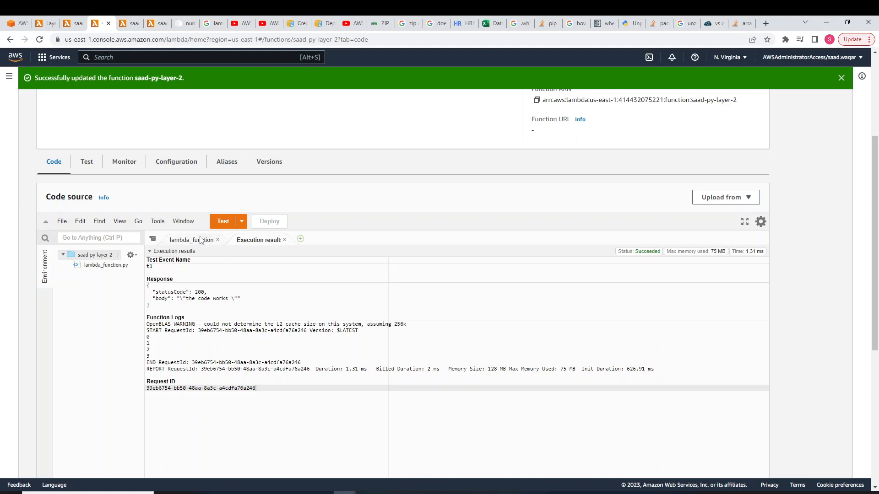
{"action": "left_click_drag", "start_coordinate": [148, 337], "coordinate": [150, 356]}
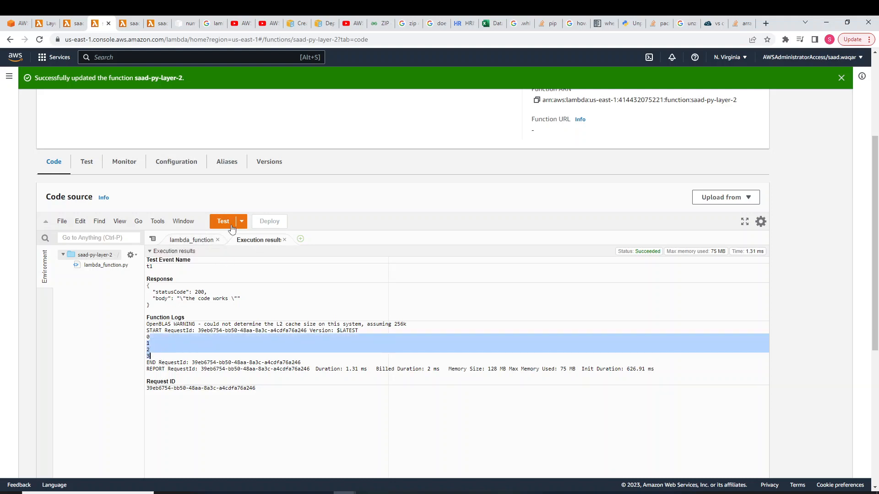
Review the definitions of arrays a to d in the saad-py-layer-2 code against the execution results.
{"action": "left_click", "coordinate": [201, 240]}
{"action": "left_click_drag", "start_coordinate": [207, 284], "coordinate": [228, 284]}
{"action": "left_click_drag", "start_coordinate": [224, 285], "coordinate": [260, 292]}
{"action": "left_click_drag", "start_coordinate": [235, 291], "coordinate": [274, 304]}
{"action": "left_click", "coordinate": [255, 240]}
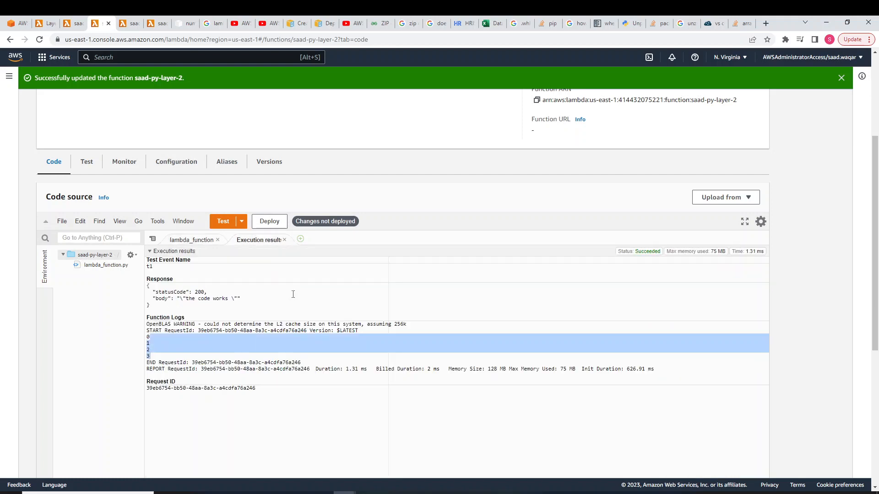
{"action": "left_click", "coordinate": [258, 330]}
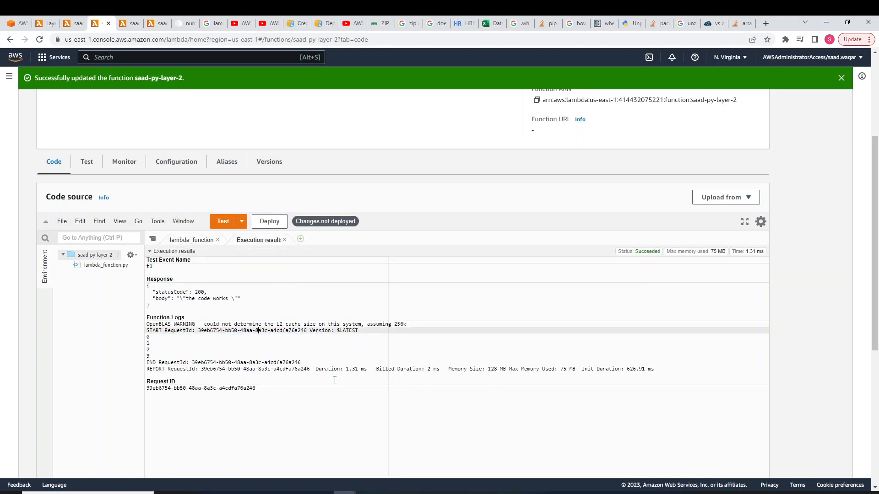
Remove the saad-layer-numpy-final layer from the saad-py-layer-2 function and save the layer configuration.
{"action": "scroll", "coordinate": [335, 379], "scroll_direction": "down", "scroll_amount": 5}
{"action": "left_click", "coordinate": [304, 220]}
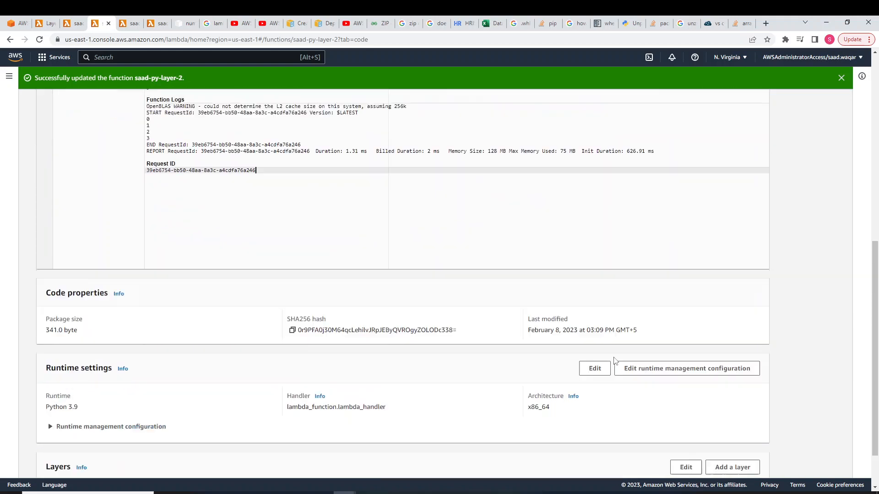
{"action": "scroll", "coordinate": [615, 362], "scroll_direction": "down", "scroll_amount": 2}
{"action": "left_click", "coordinate": [725, 415]}
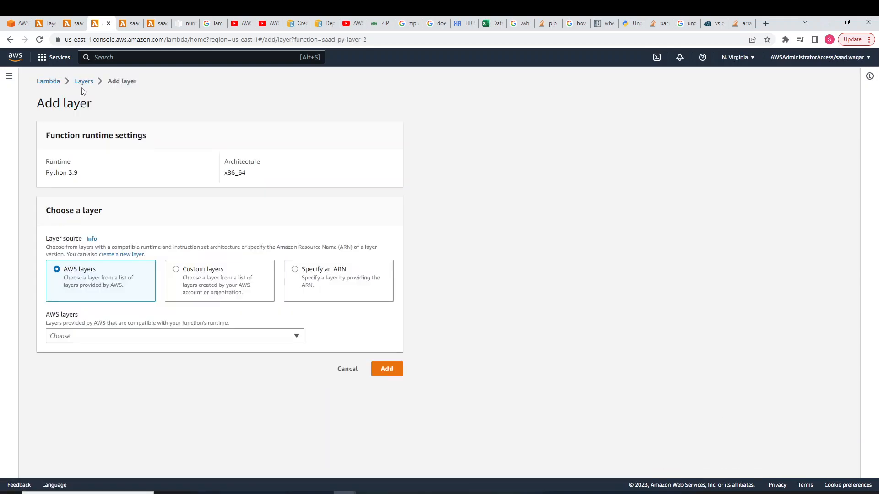
{"action": "left_click", "coordinate": [10, 40]}
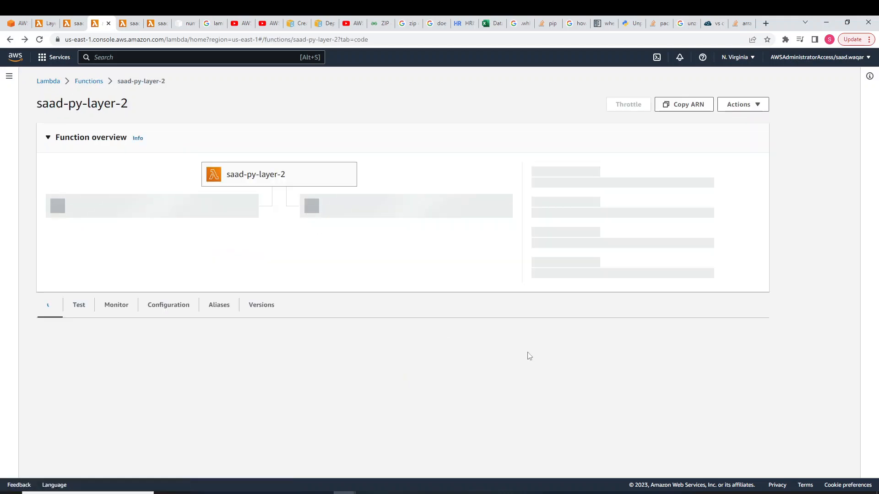
{"action": "scroll", "coordinate": [534, 352], "scroll_direction": "down", "scroll_amount": 10}
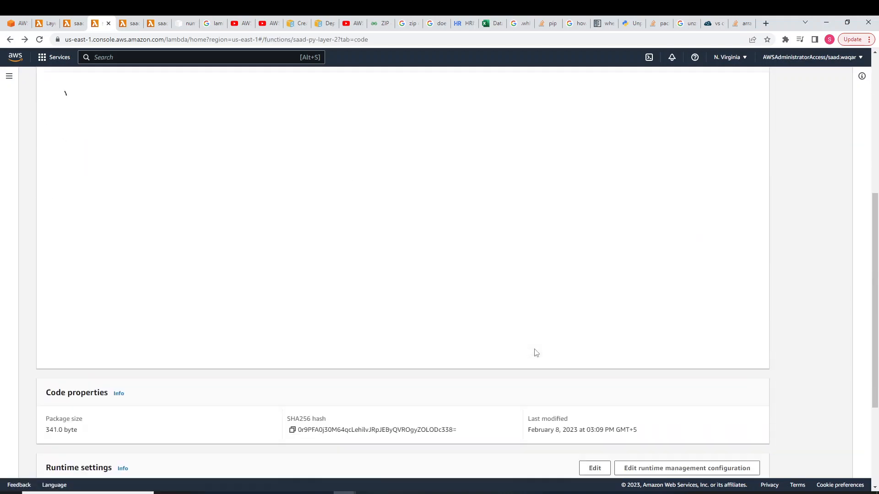
{"action": "left_click", "coordinate": [685, 410]}
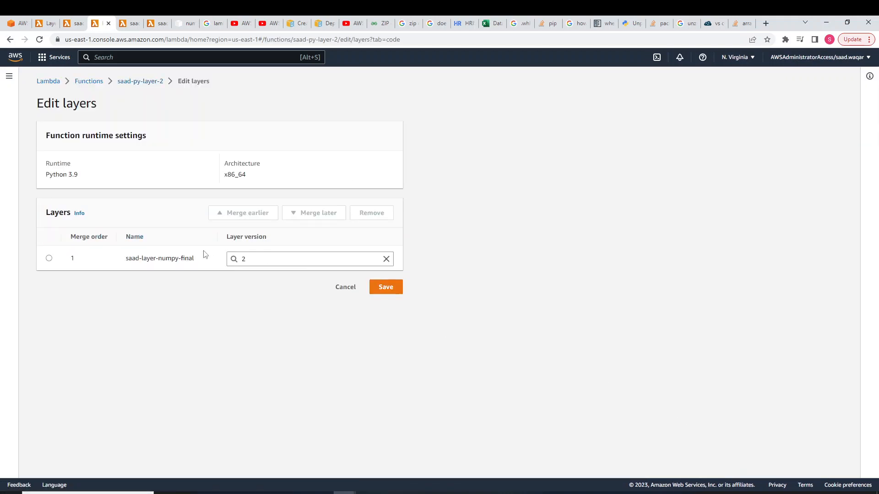
{"action": "left_click", "coordinate": [50, 259]}
{"action": "left_click", "coordinate": [371, 213]}
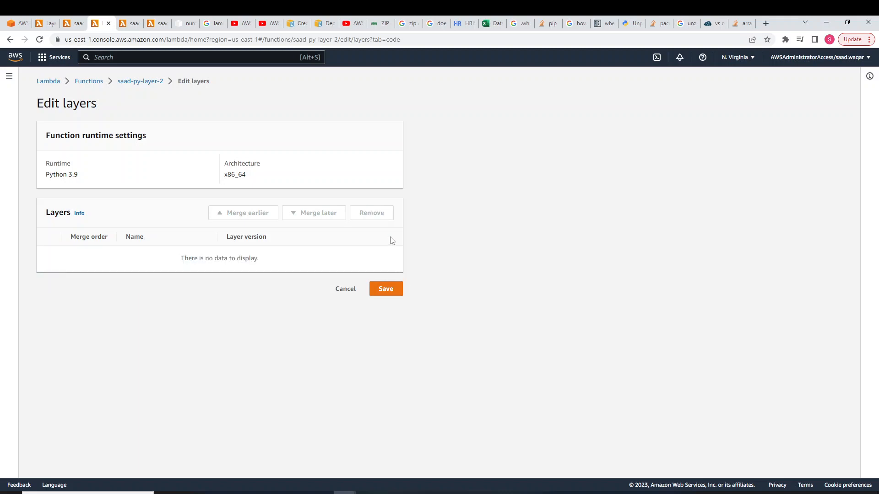
{"action": "left_click", "coordinate": [386, 287]}
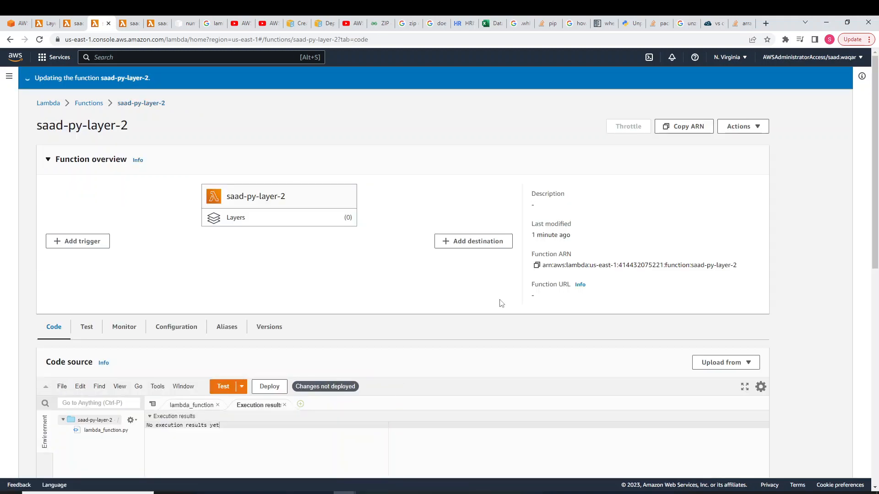
Close the execution results of saad-py-layer-2 and deploy its changed code.
{"action": "scroll", "coordinate": [495, 304], "scroll_direction": "down", "scroll_amount": 3}
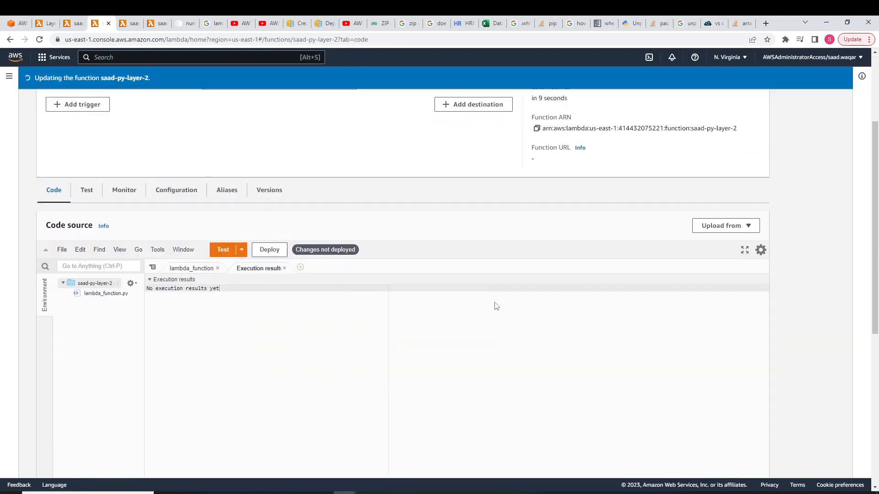
{"action": "left_click", "coordinate": [284, 268]}
{"action": "left_click", "coordinate": [265, 254]}
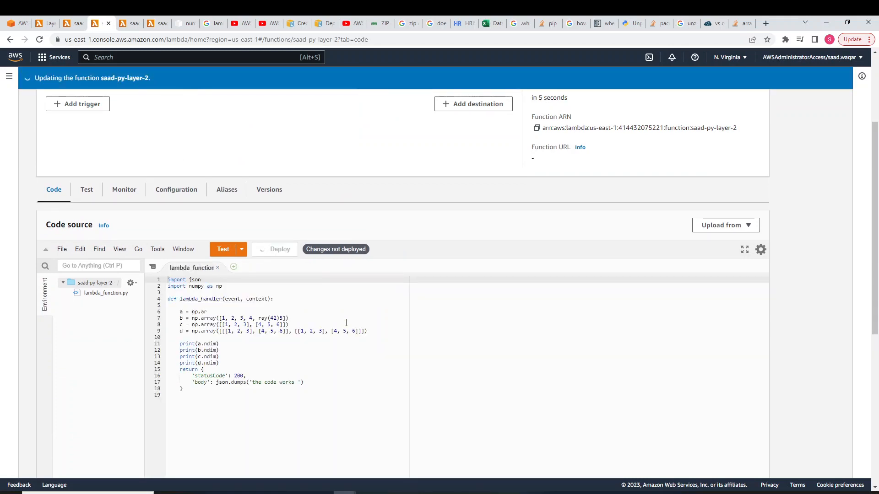
Run the test of the saad-py-layer-2 function with its layer removed and examine the response and function logs.
{"action": "left_click", "coordinate": [223, 252]}
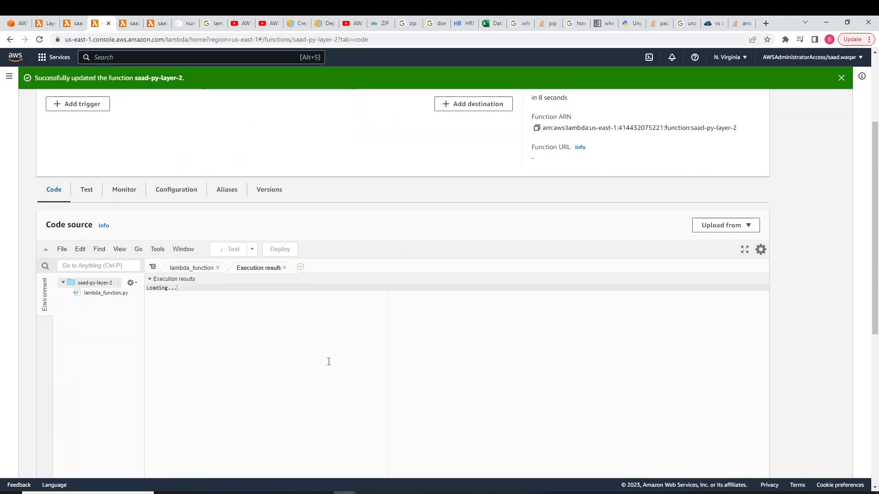
{"action": "left_click_drag", "start_coordinate": [273, 320], "coordinate": [460, 320]}
{"action": "left_click", "coordinate": [475, 331]}
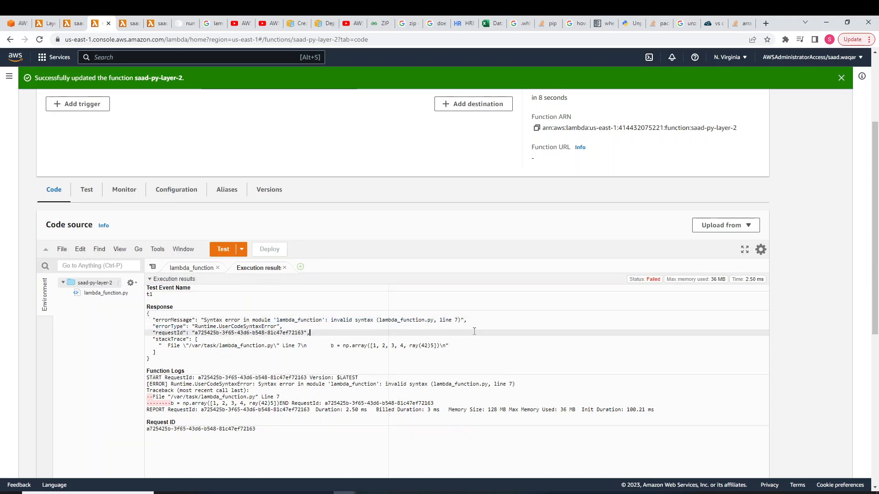
{"action": "scroll", "coordinate": [474, 331], "scroll_direction": "down", "scroll_amount": 1}
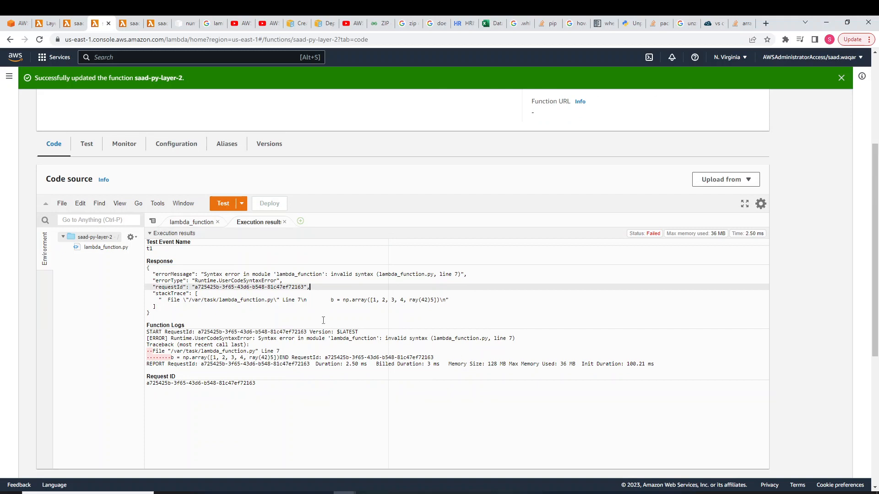
Compare the error message in the execution results with line 7 of the lambda_function code, where array b is defined.
{"action": "left_click", "coordinate": [191, 222]}
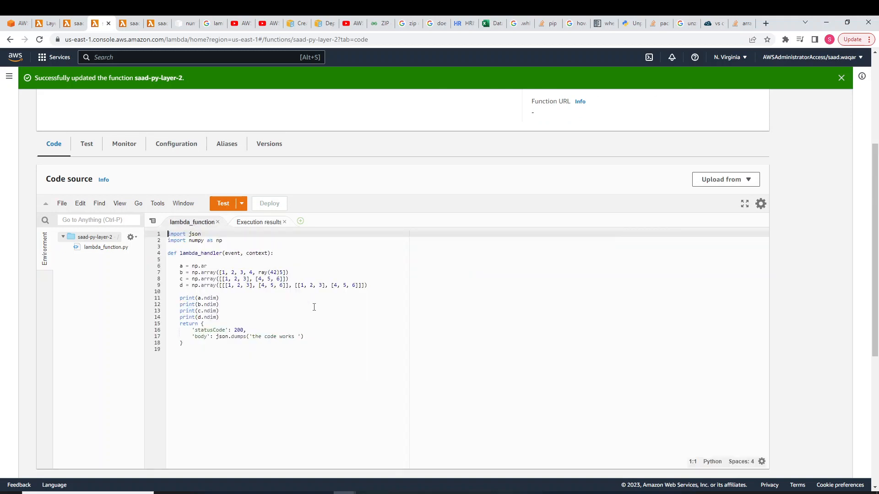
{"action": "left_click", "coordinate": [270, 224]}
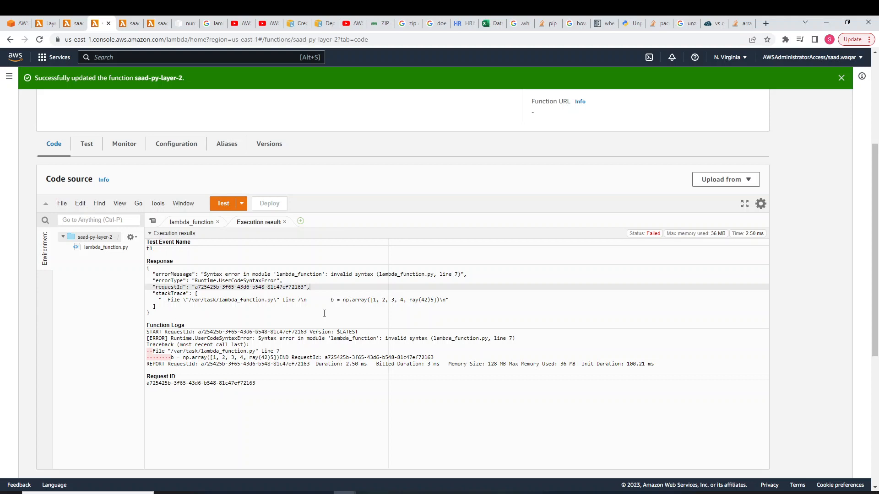
{"action": "left_click_drag", "start_coordinate": [380, 274], "coordinate": [435, 278]}
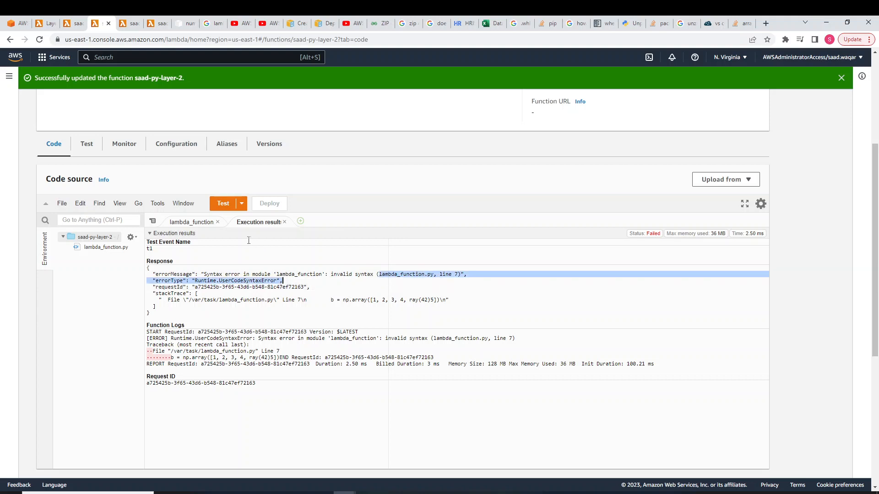
{"action": "left_click", "coordinate": [201, 223]}
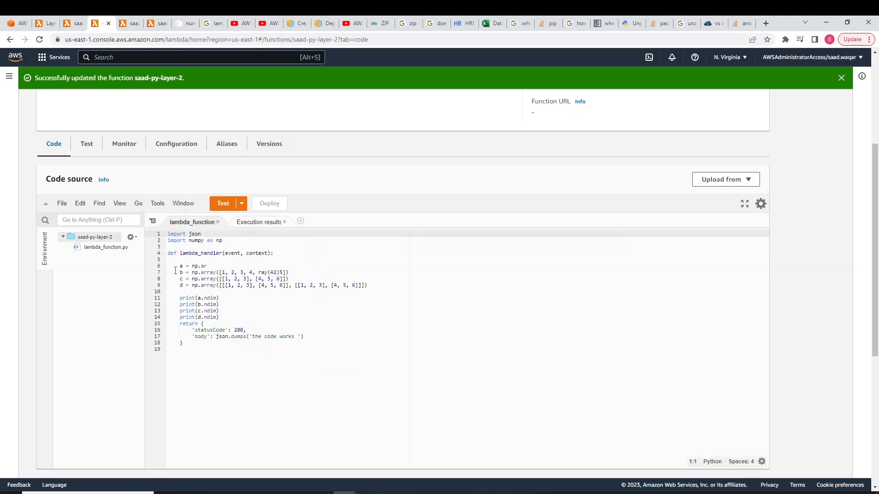
{"action": "left_click_drag", "start_coordinate": [179, 273], "coordinate": [315, 274]}
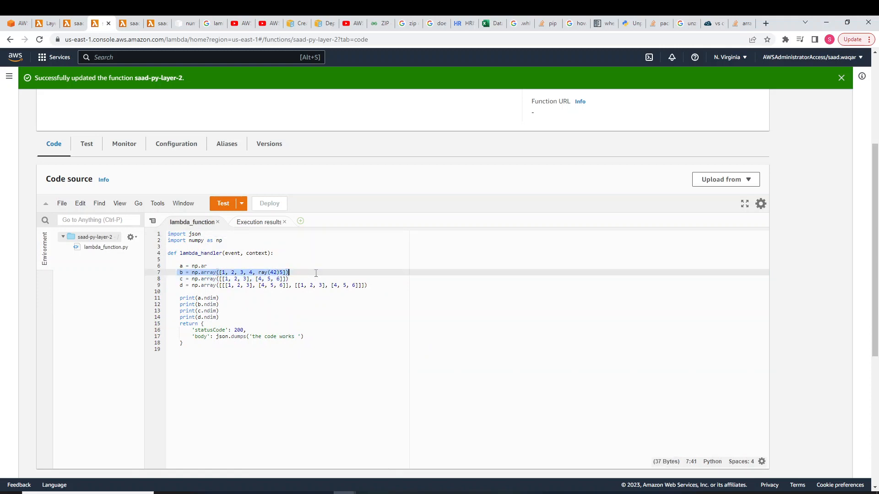
{"action": "left_click", "coordinate": [334, 322]}
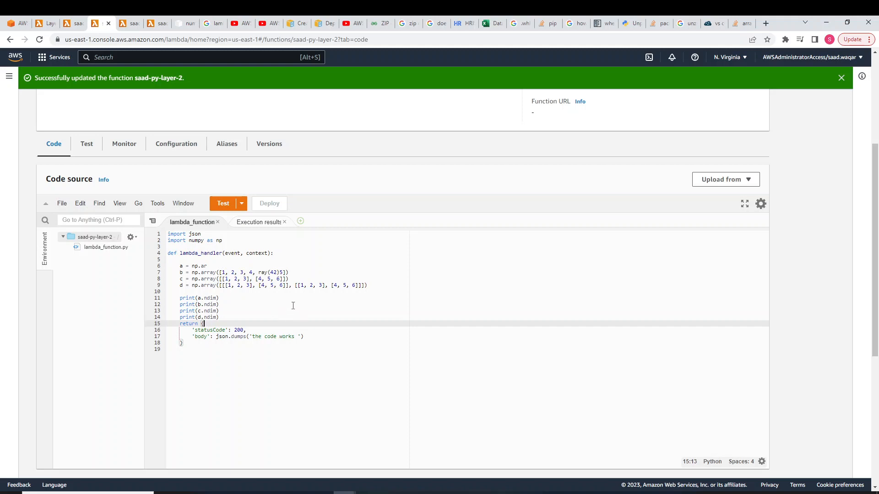
{"action": "left_click", "coordinate": [658, 493]}
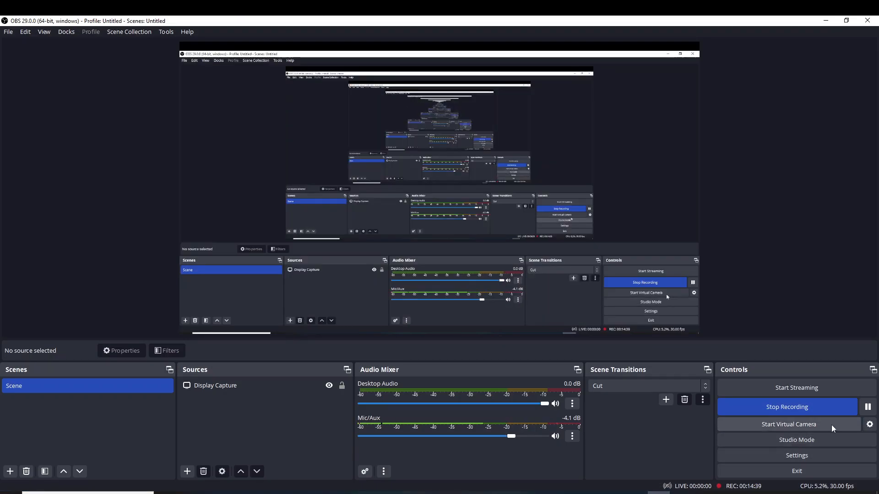